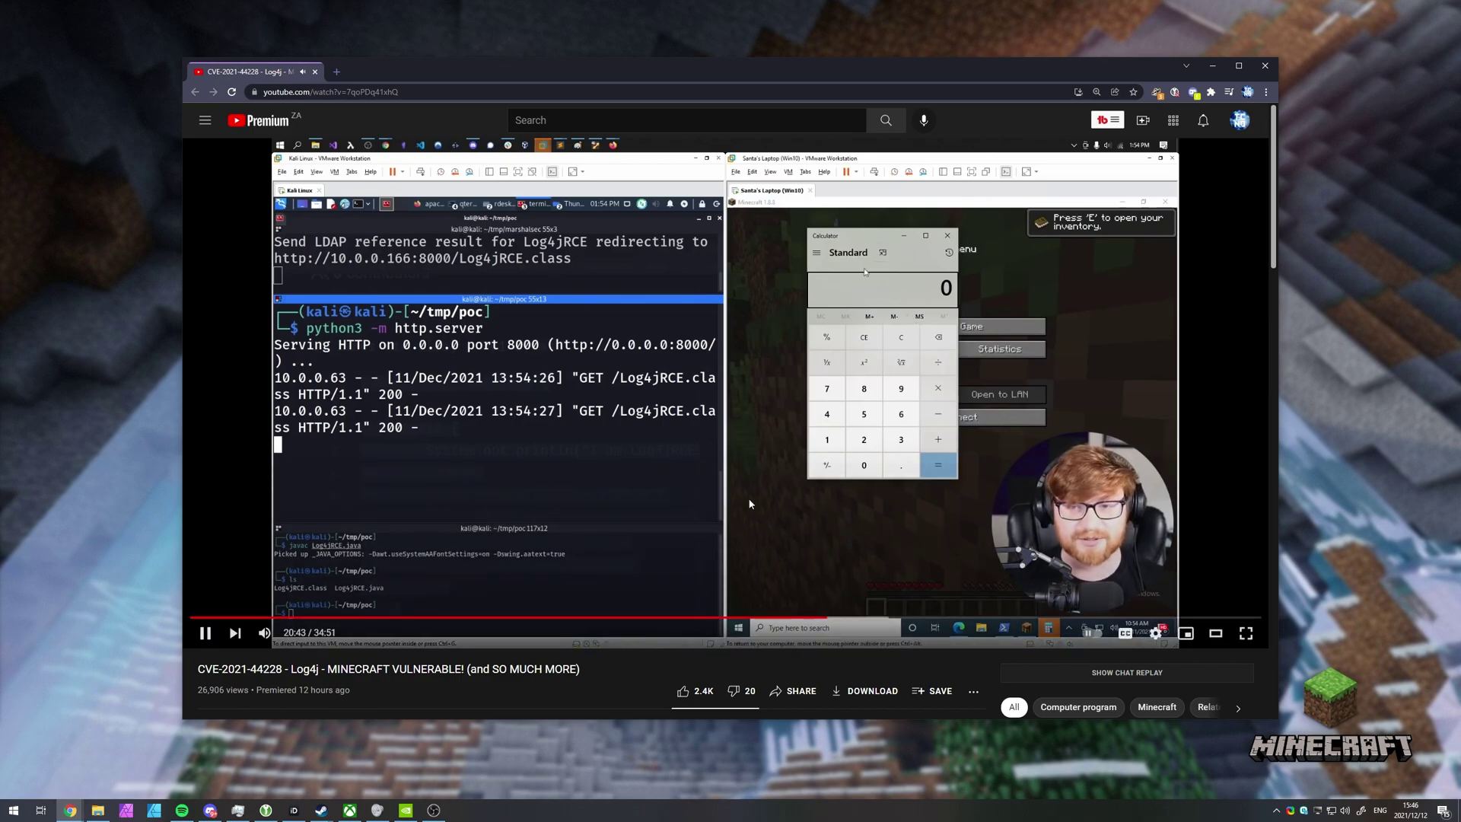
Pause the Log4j vulnerability video and minimize its browser window
key(space)
click(1212, 66)
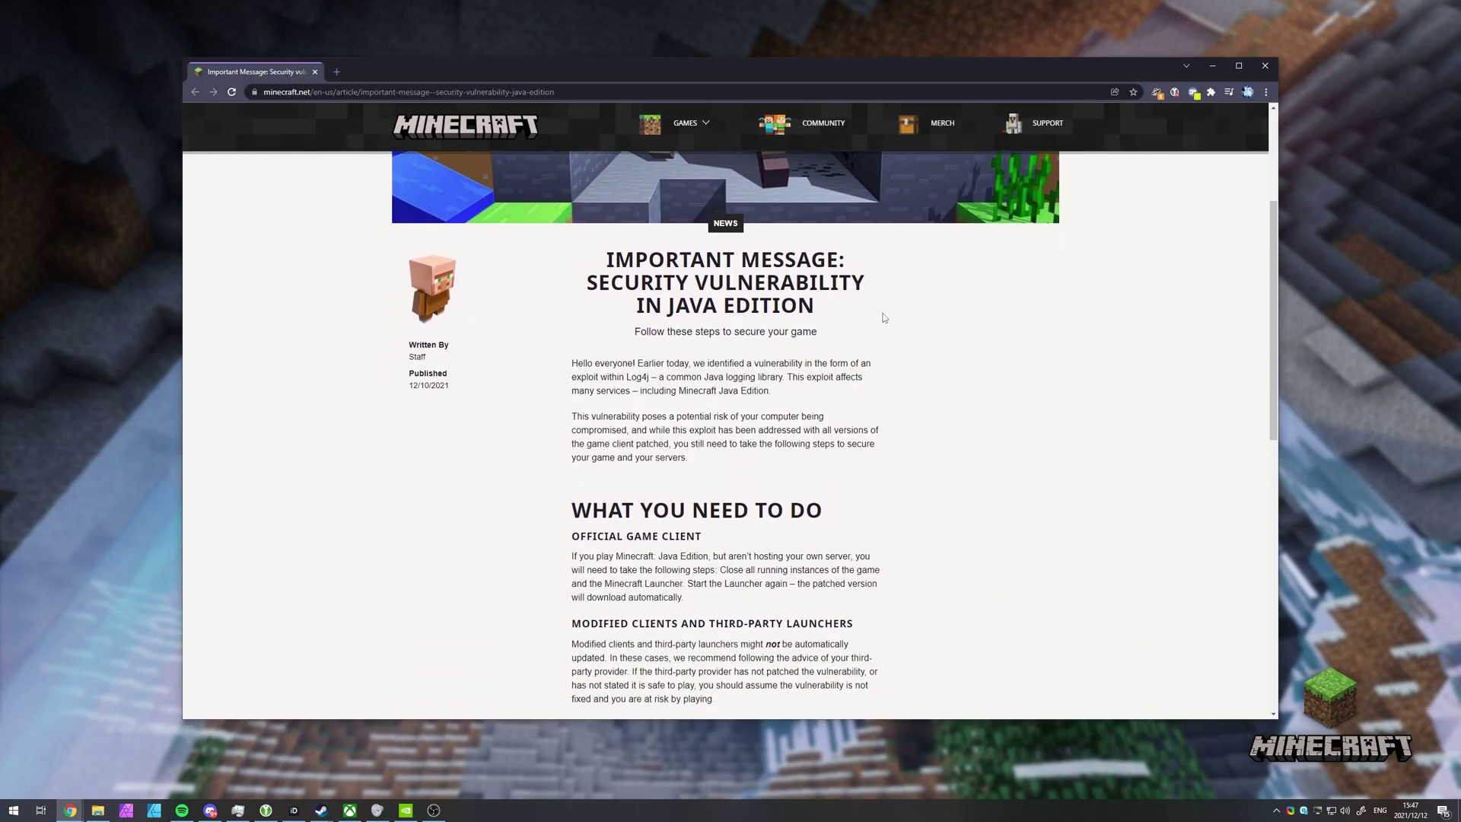
Read the Minecraft security article's Game Server instructions, focusing on the entries for versions 1.18 and 1.17
scroll(884, 318, down, 5)
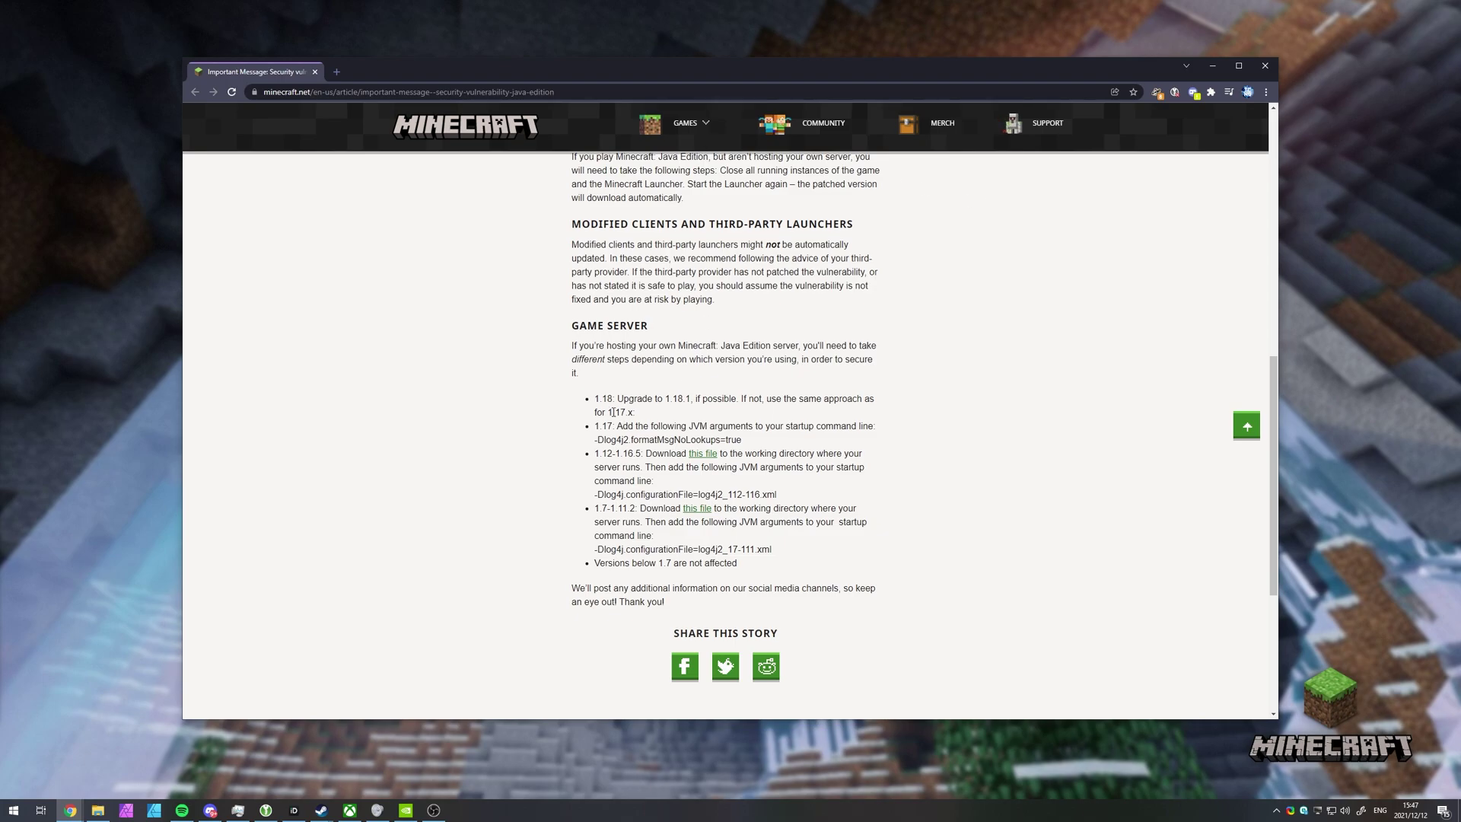
drag(669, 399, 593, 399)
drag(612, 425, 599, 426)
click(881, 495)
scroll(767, 408, down, 1)
drag(572, 268, 648, 268)
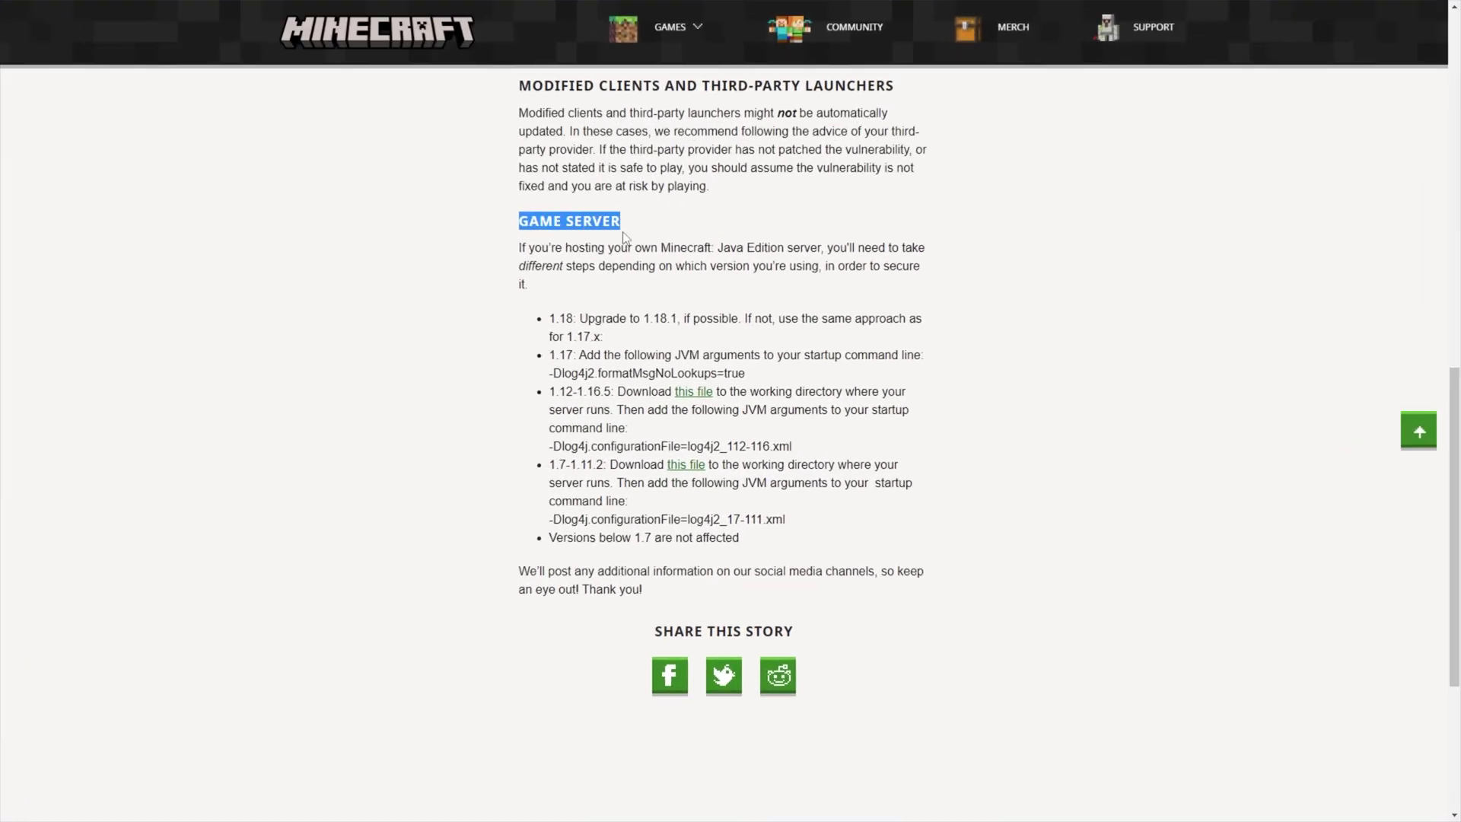
drag(549, 318, 676, 319)
click(645, 321)
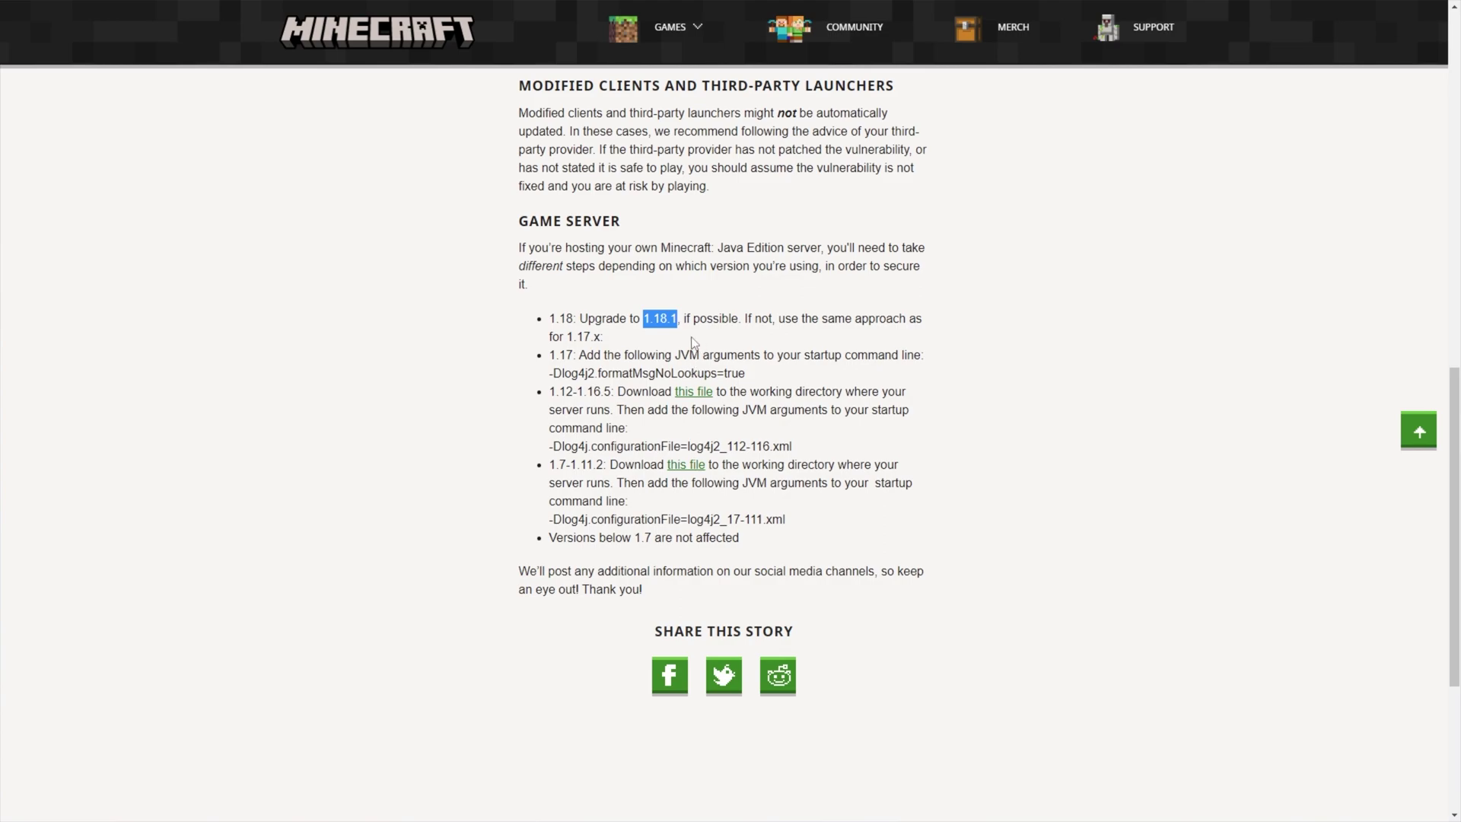
drag(804, 316, 921, 319)
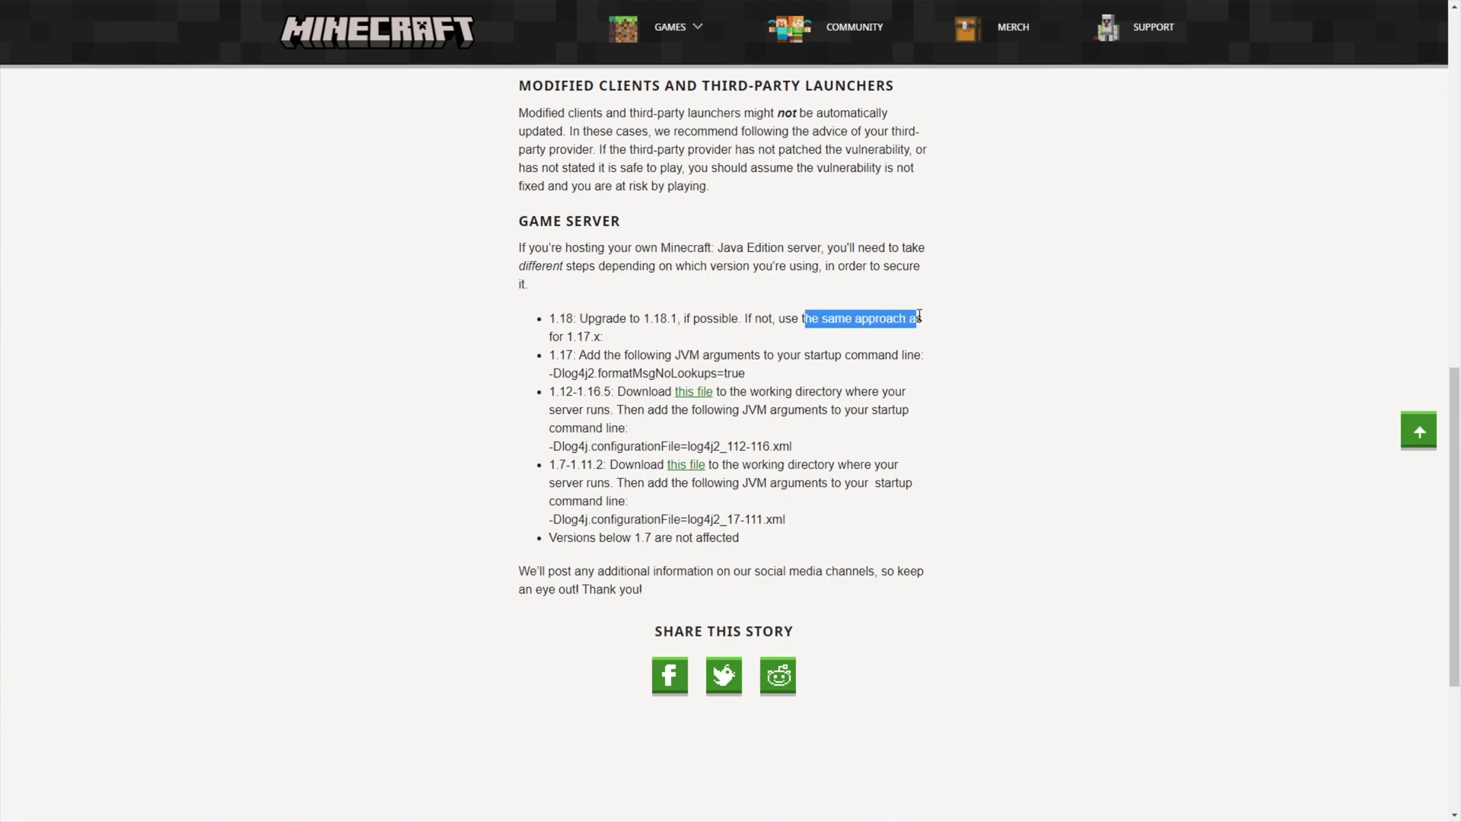
drag(609, 337, 922, 356)
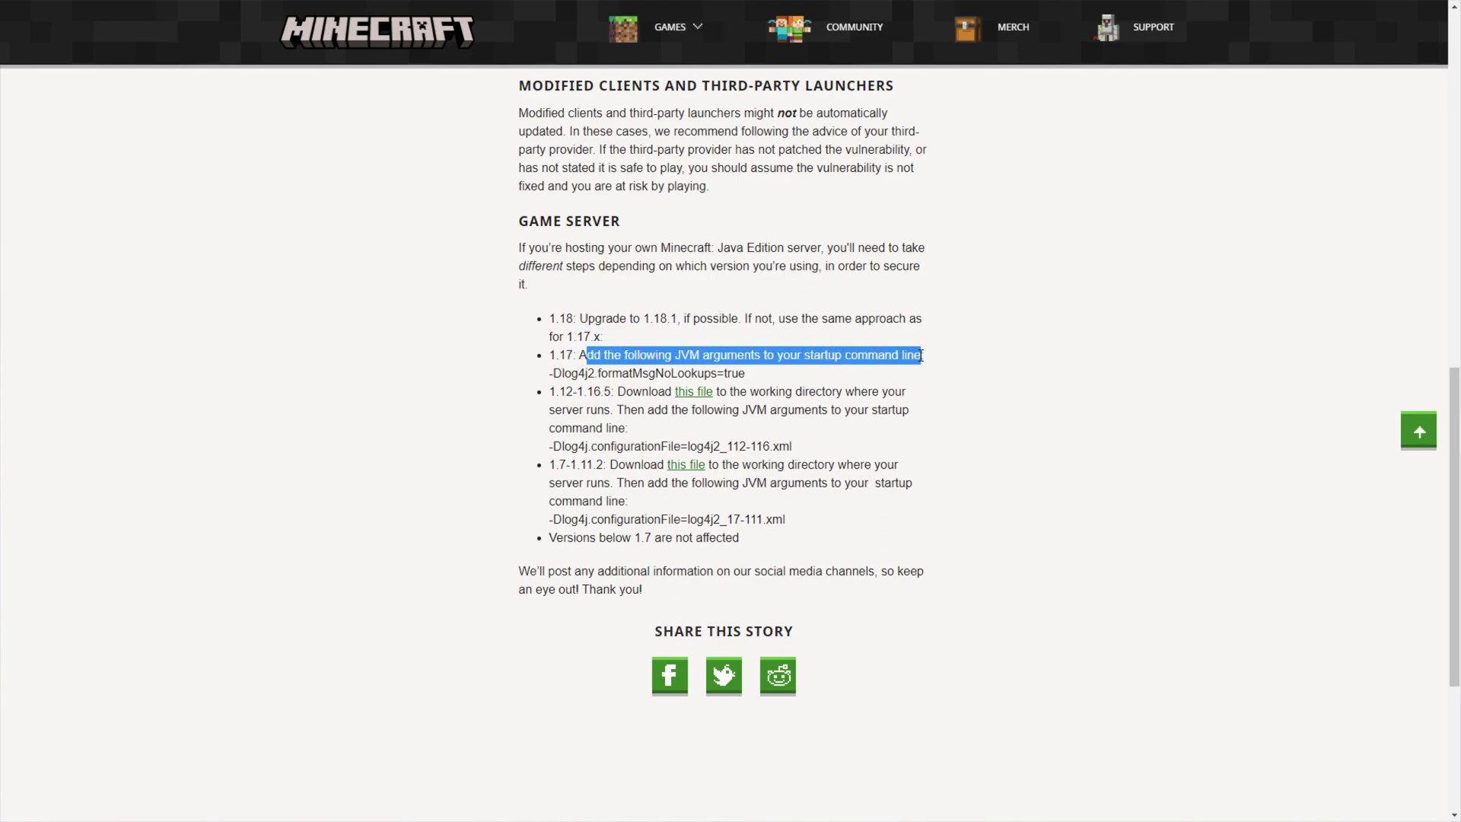
Copy the version 1.17 JVM argument -Dlog4j2.formatMsgNoLookups=true from the article
drag(767, 377, 549, 378)
key(ctrl+c)
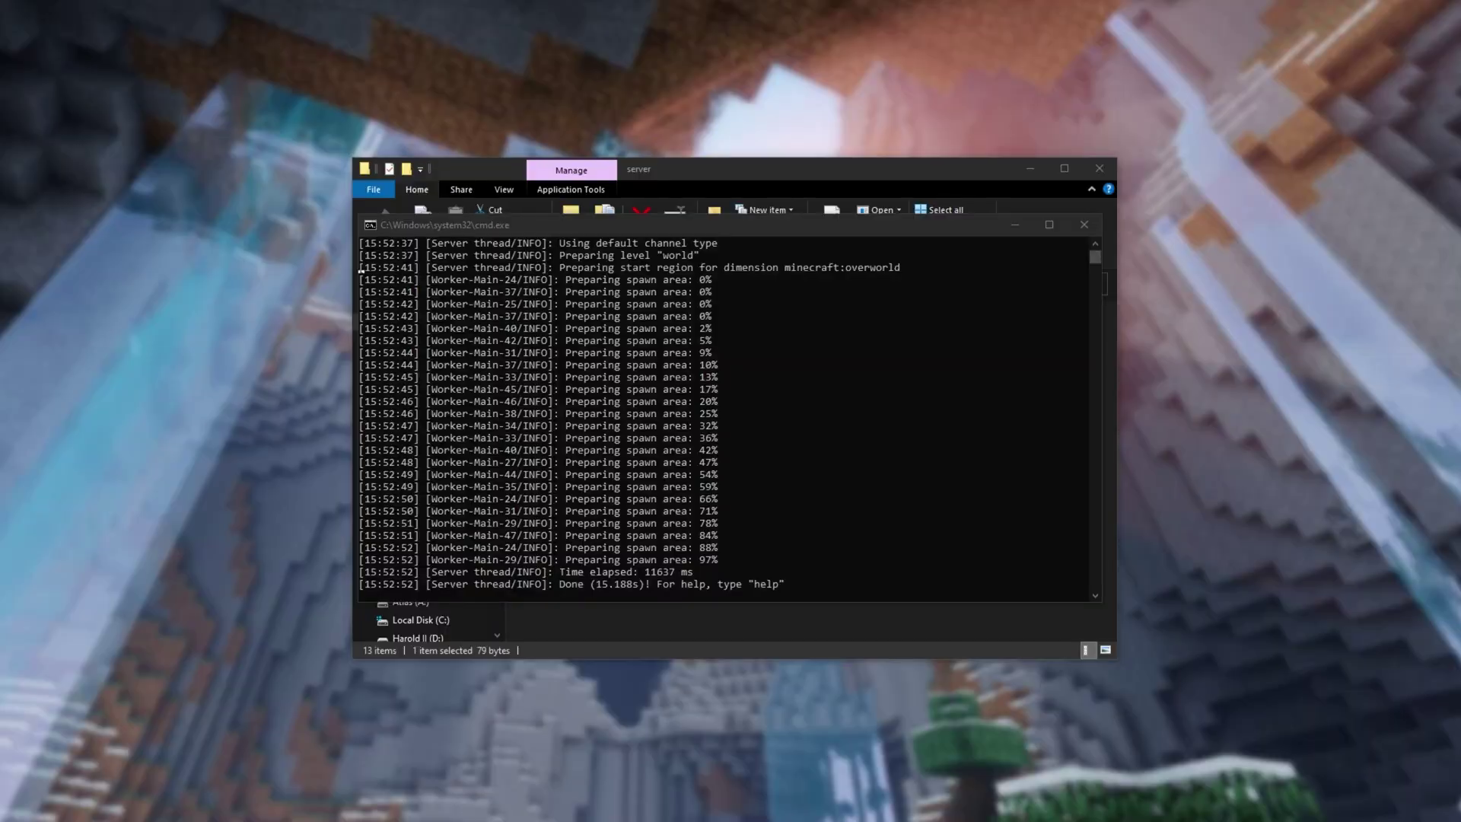
Save the world with save-all, shut the running server down with stop, and close its console
click(735, 230)
text(save-all)
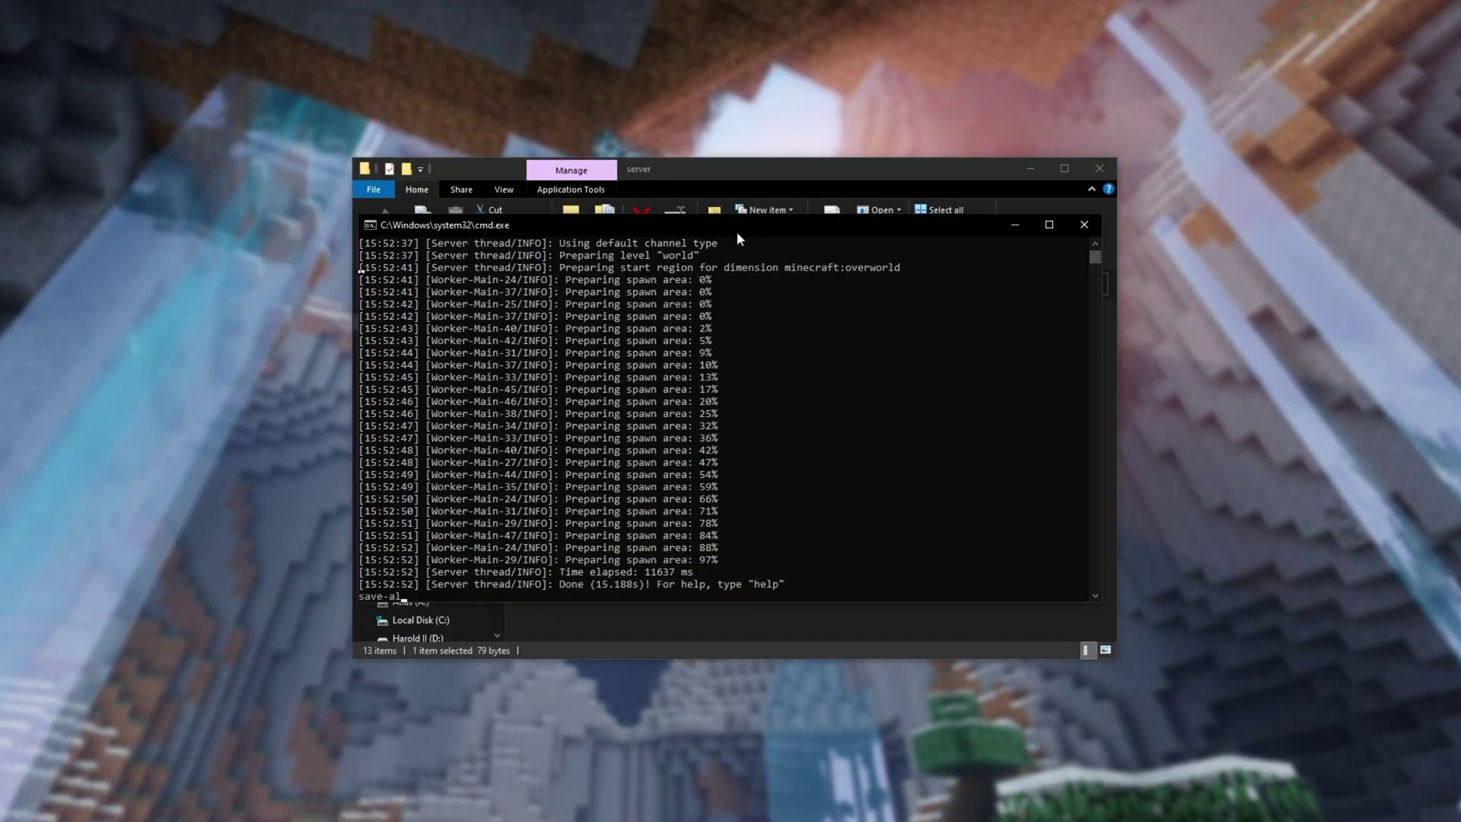
key(Return)
text(stop)
key(Return)
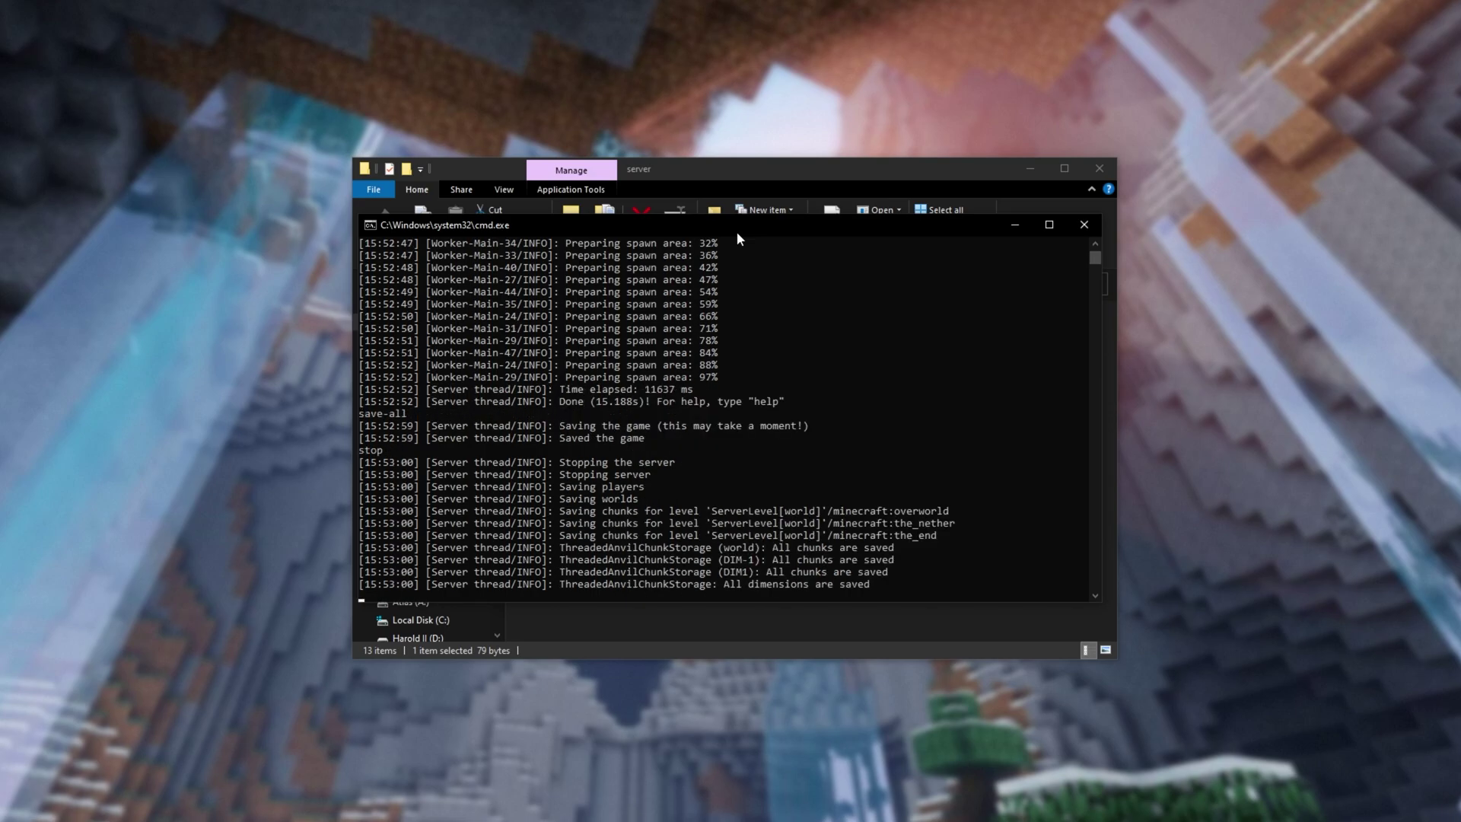
key(Return)
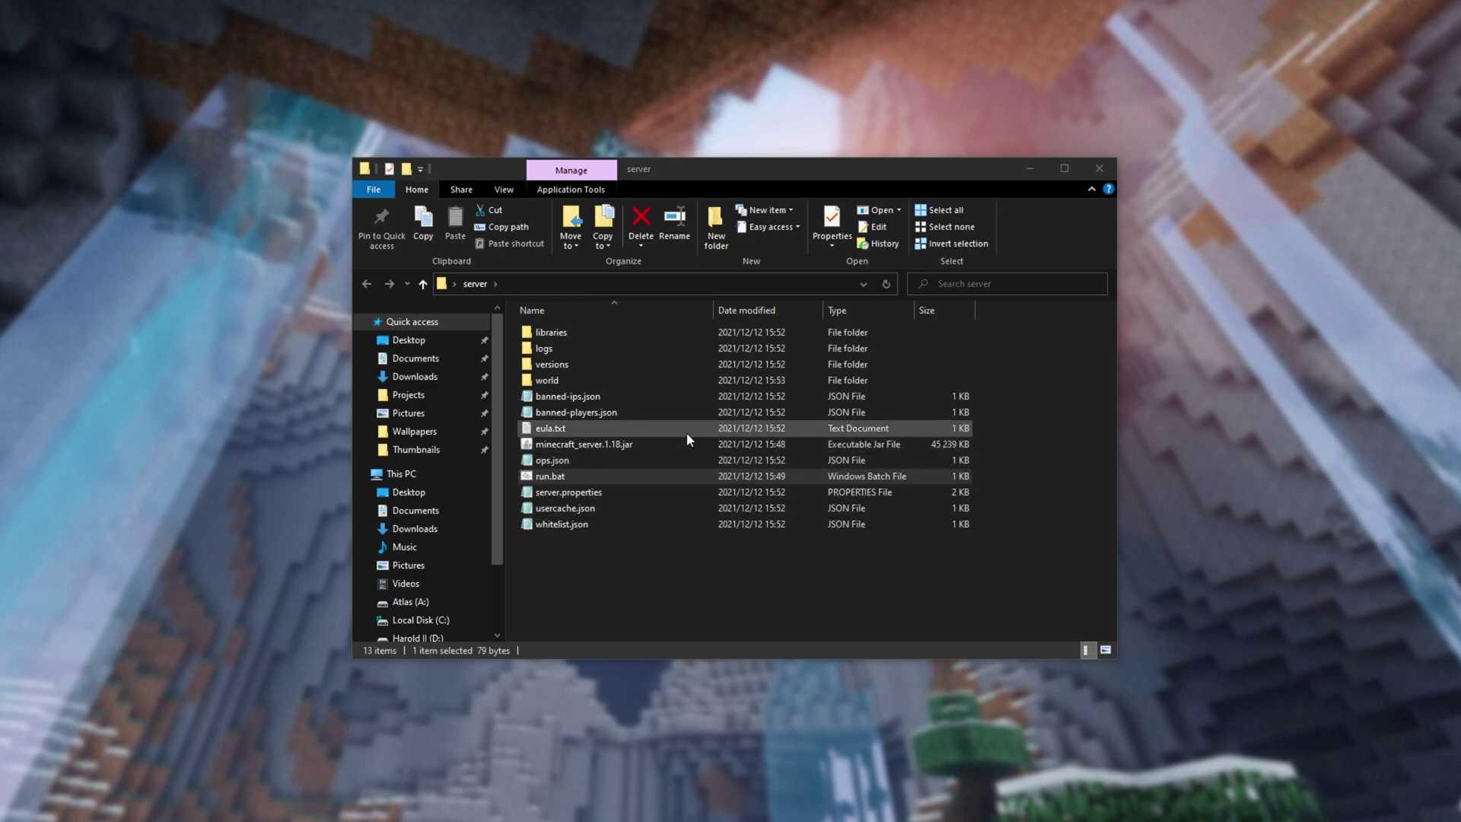
Insert -Dlog4j2.formatMsgNoLookups=true before -jar in run.bat's java line, then save and close the file
right_click(564, 483)
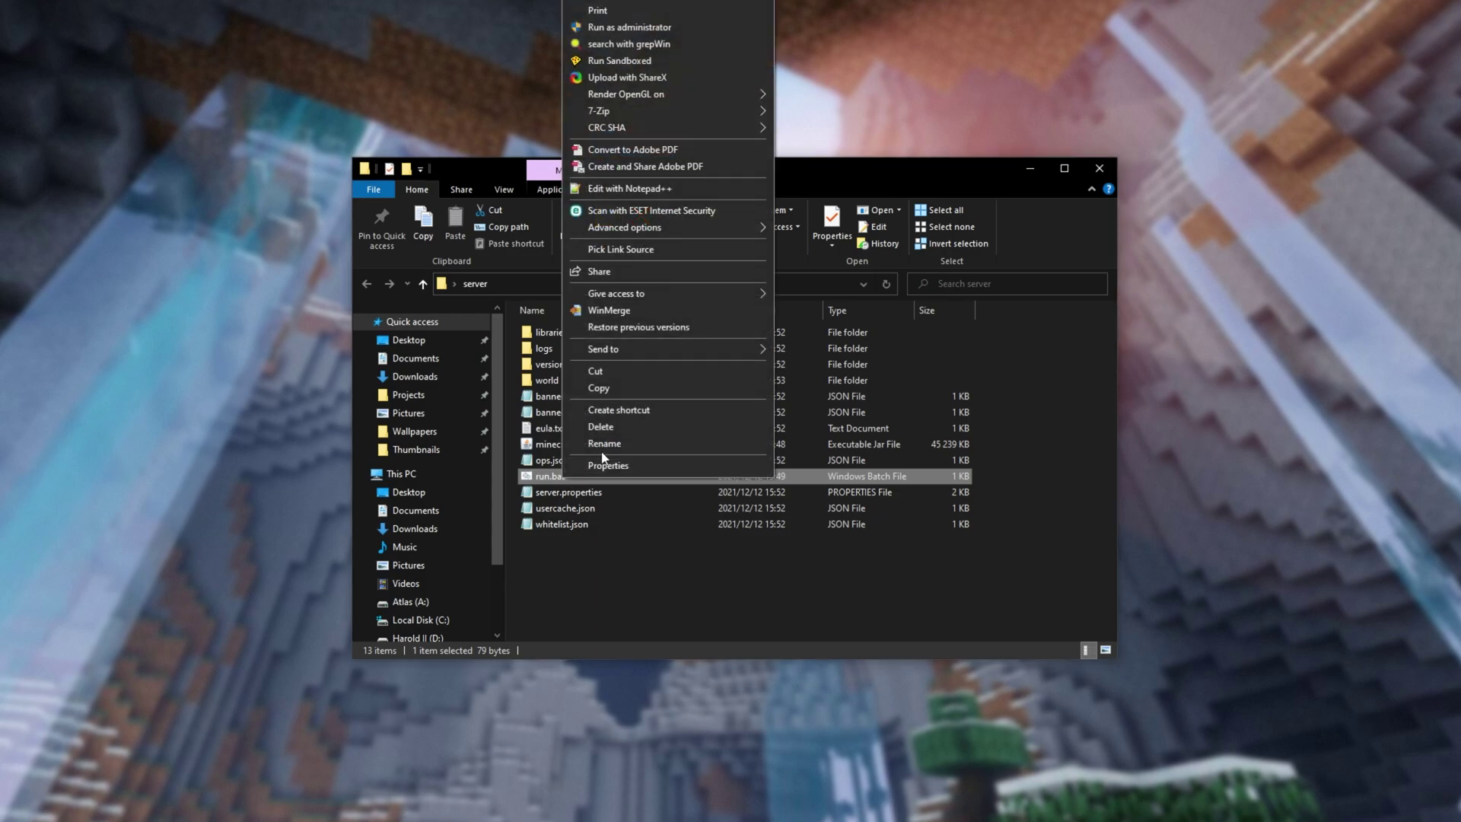
click(661, 1)
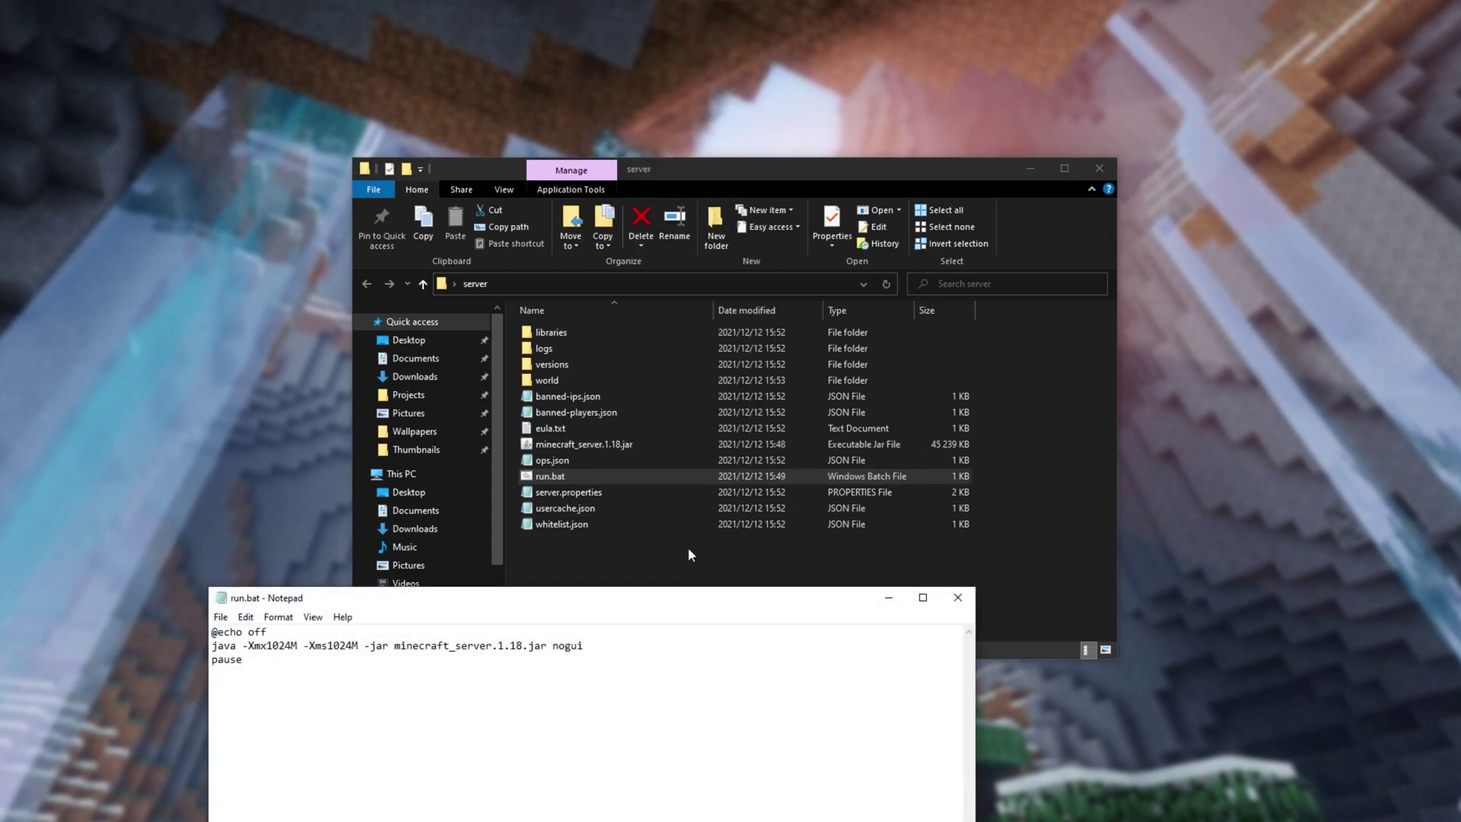
drag(692, 597, 832, 289)
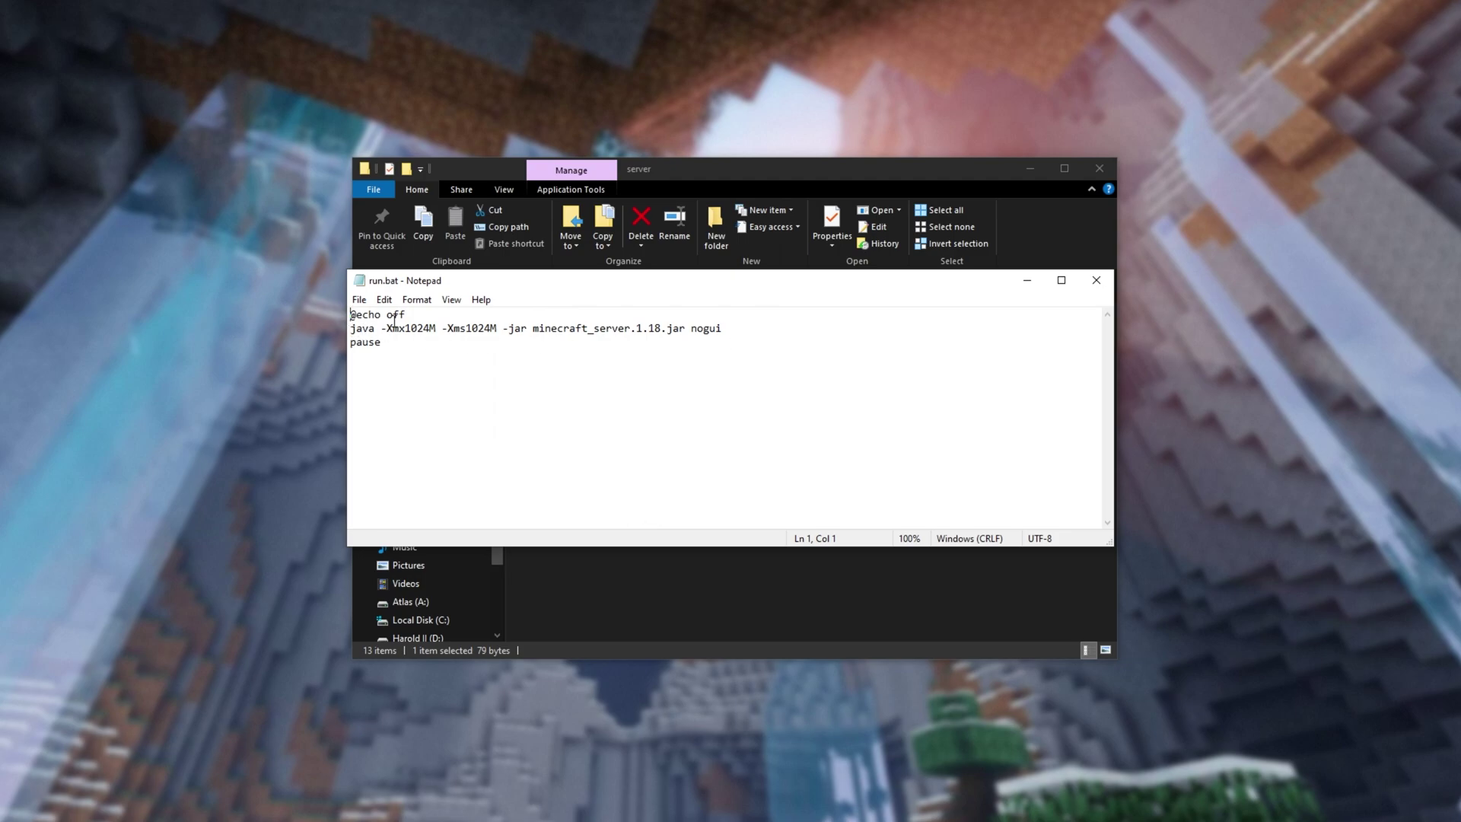
click(503, 329)
key(ctrl+v)
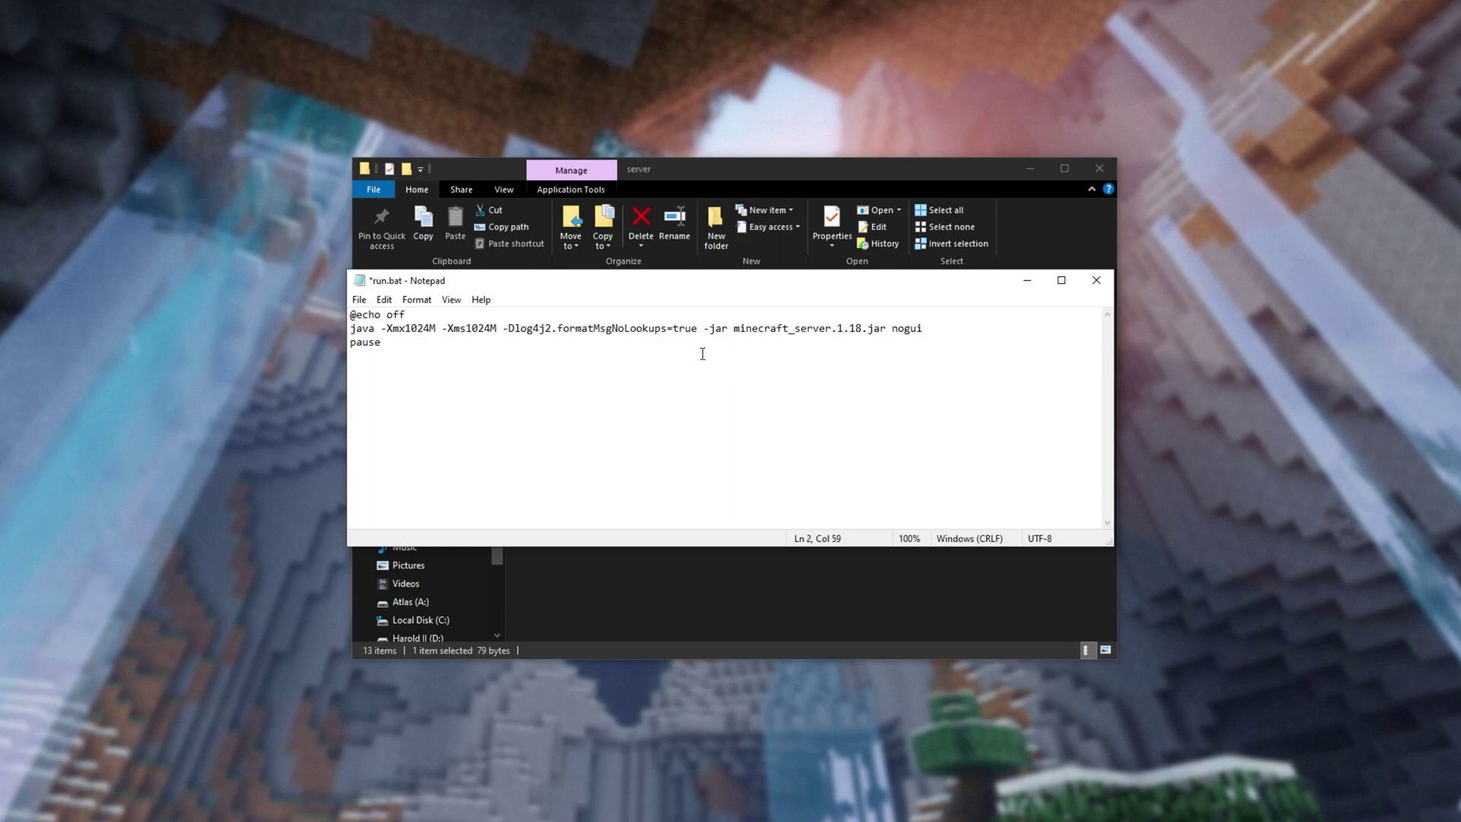
key(ctrl+s)
click(1096, 280)
Start the server from run.bat, then interrupt it and confirm terminating the batch job
double_click(590, 480)
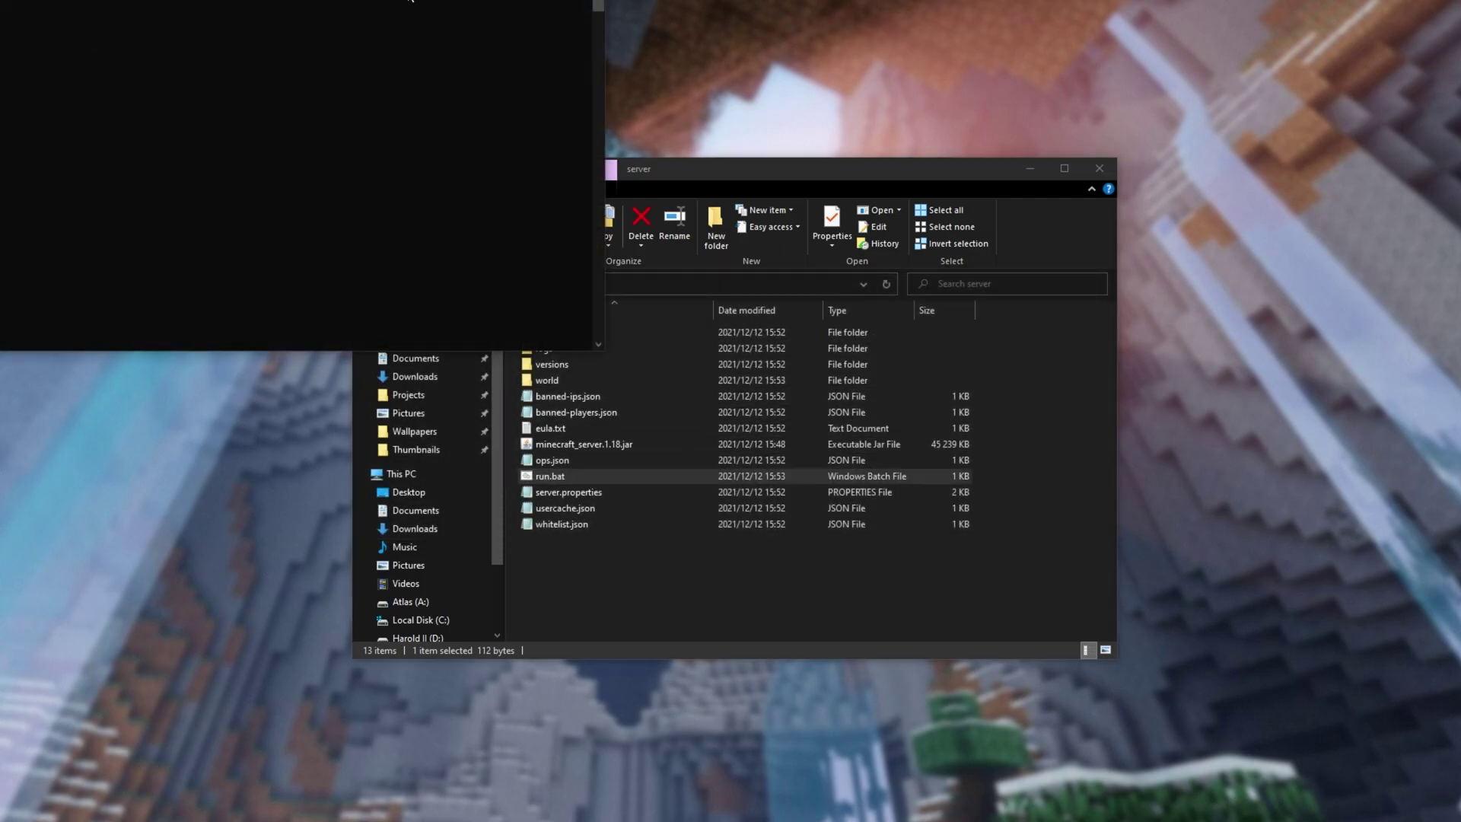
drag(586, 58, 898, 242)
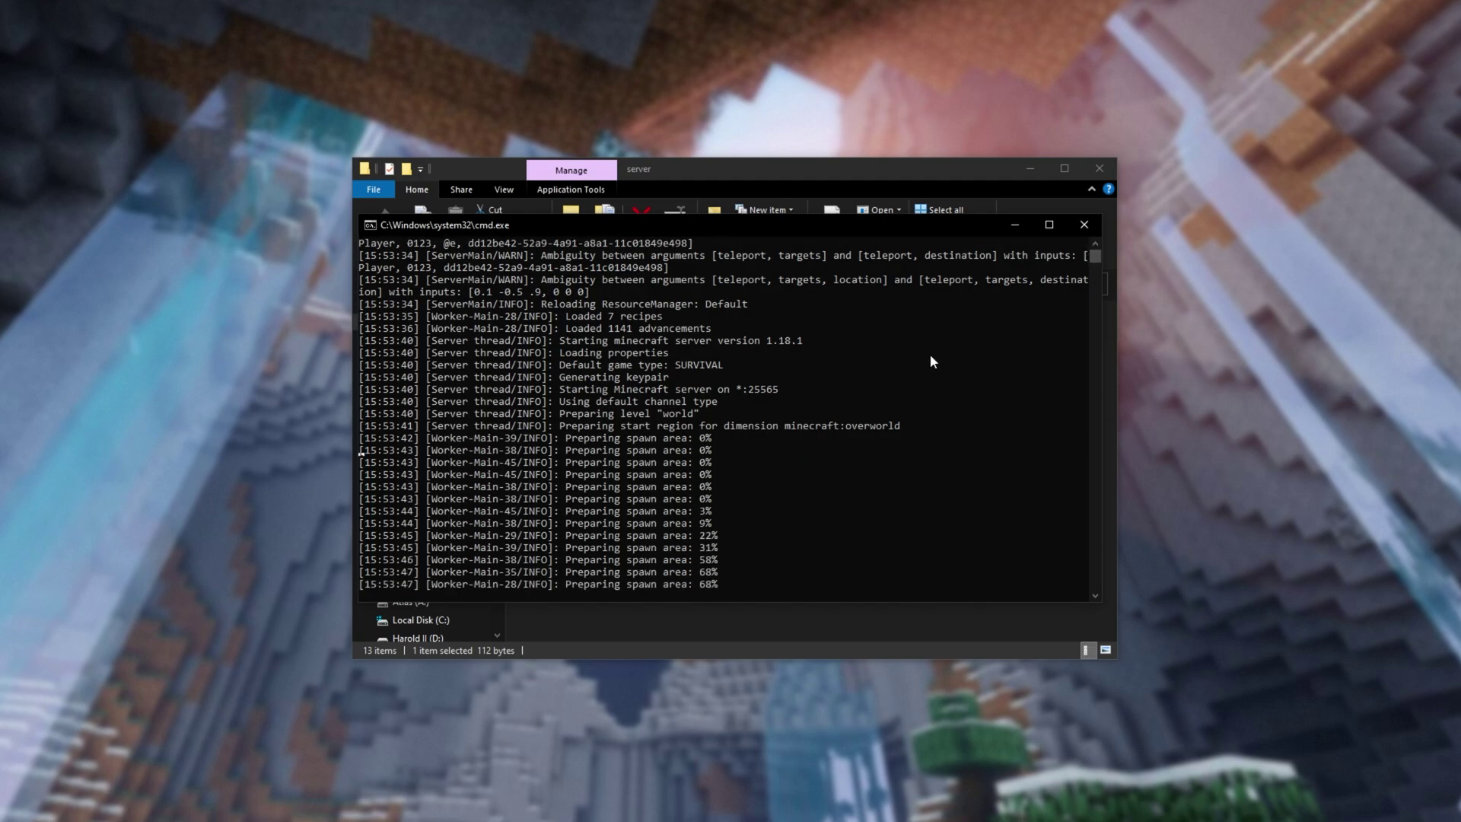
key(ctrl+c)
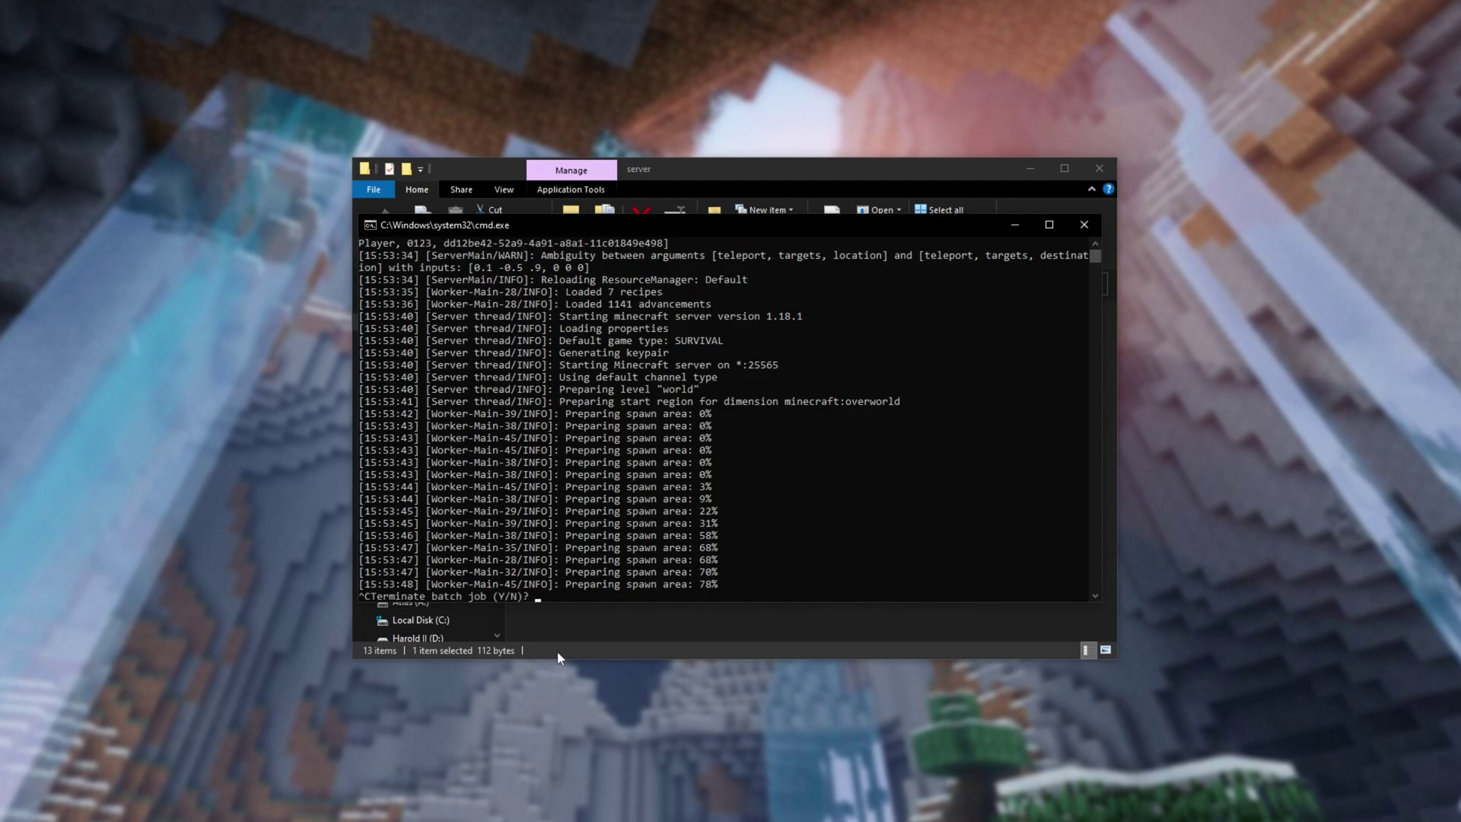
text(y)
key(Return)
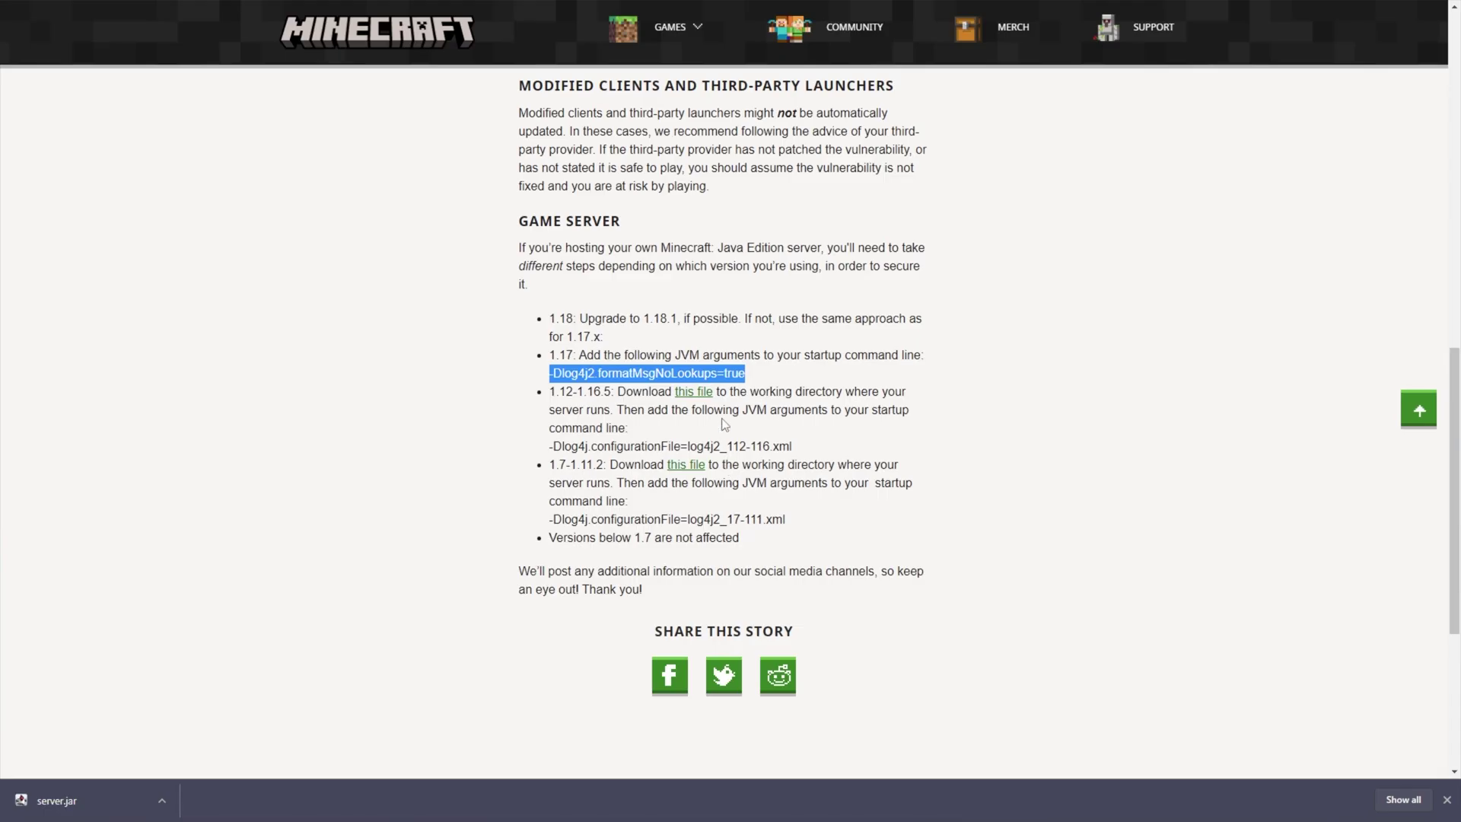
Review the article's 1.12-1.16.5 instructions, view the linked XML configuration file, and return to the article
drag(555, 391, 607, 391)
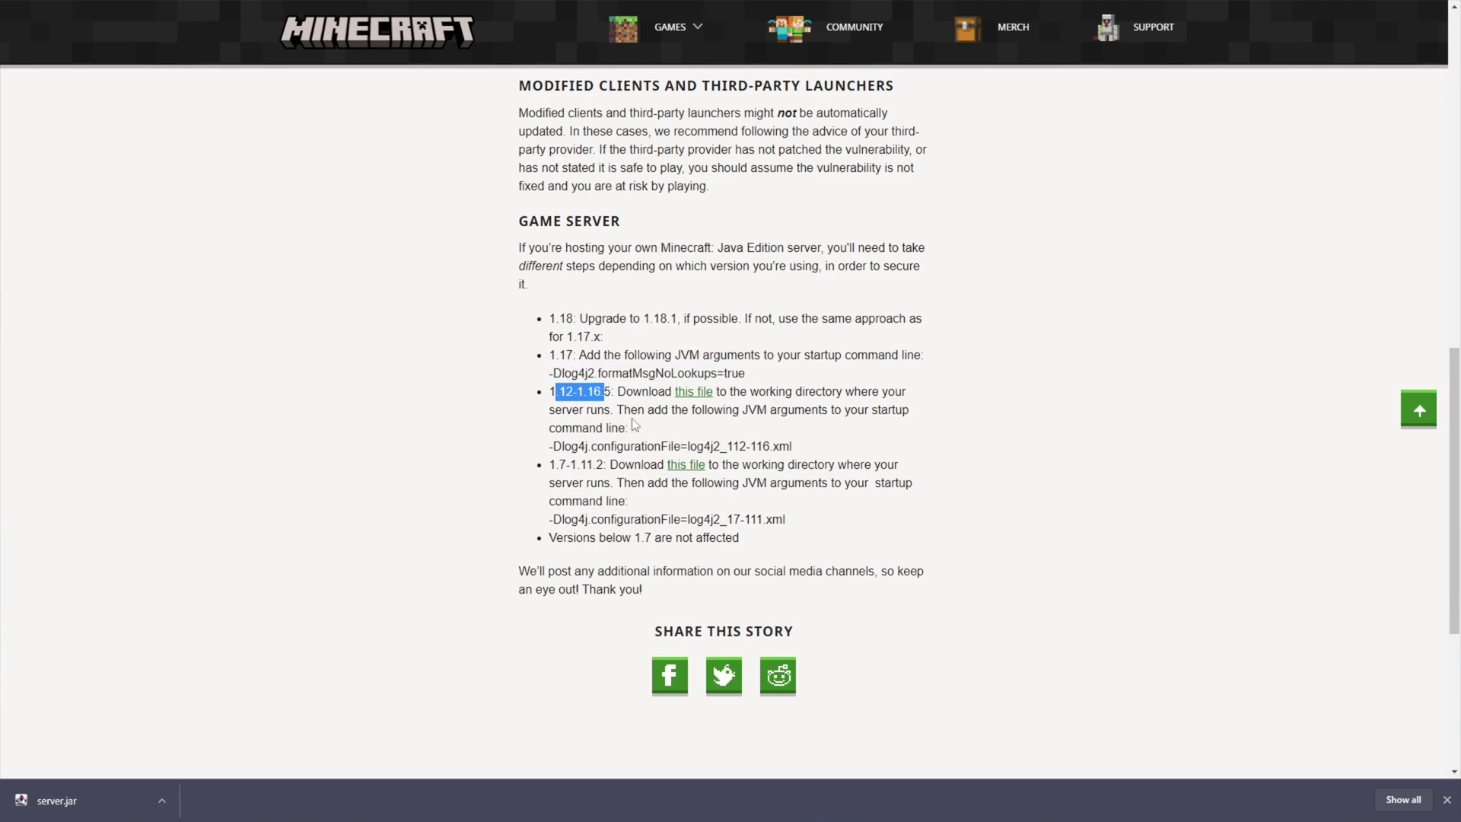
click(645, 417)
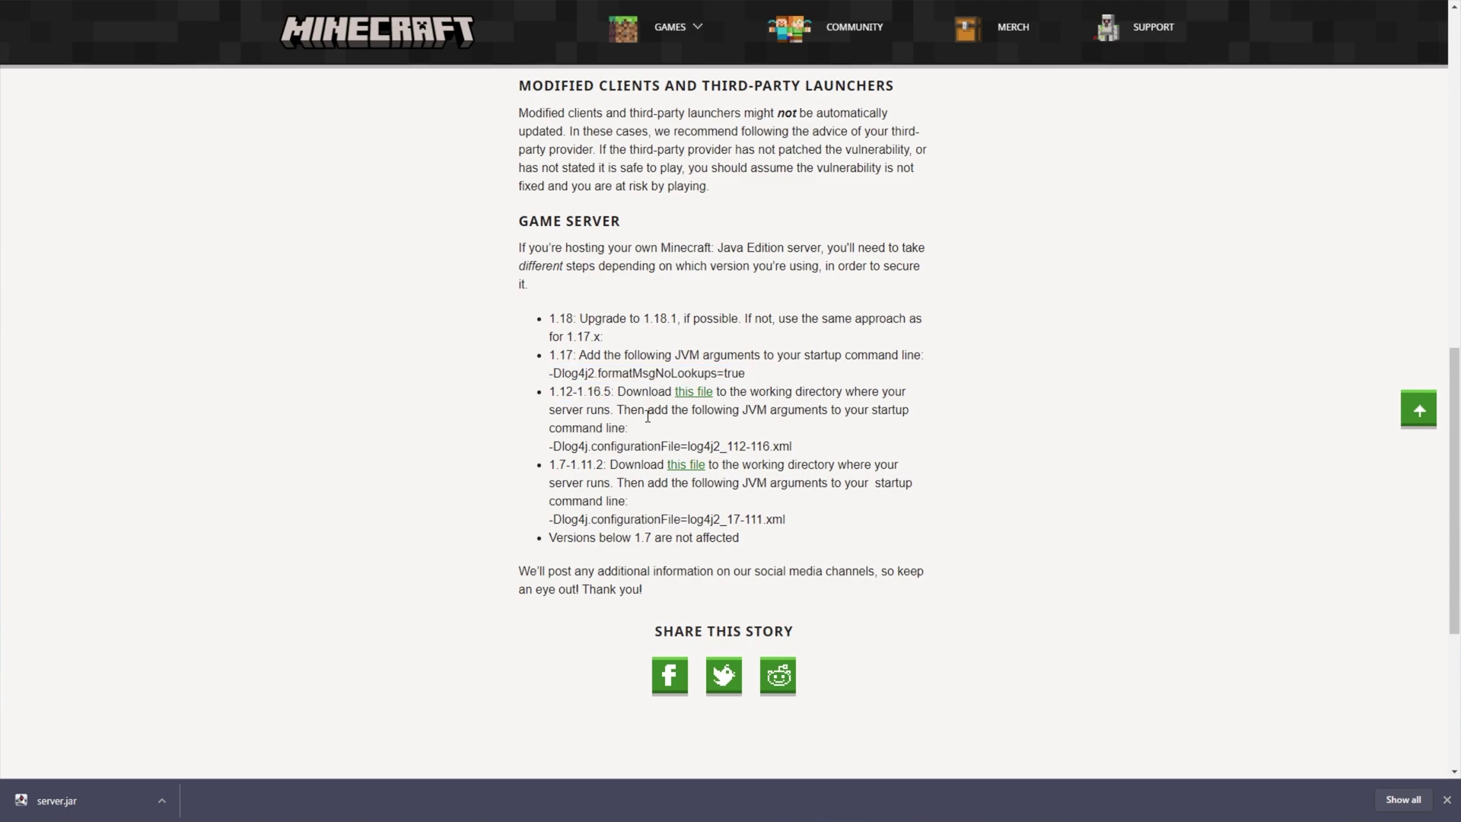
click(700, 392)
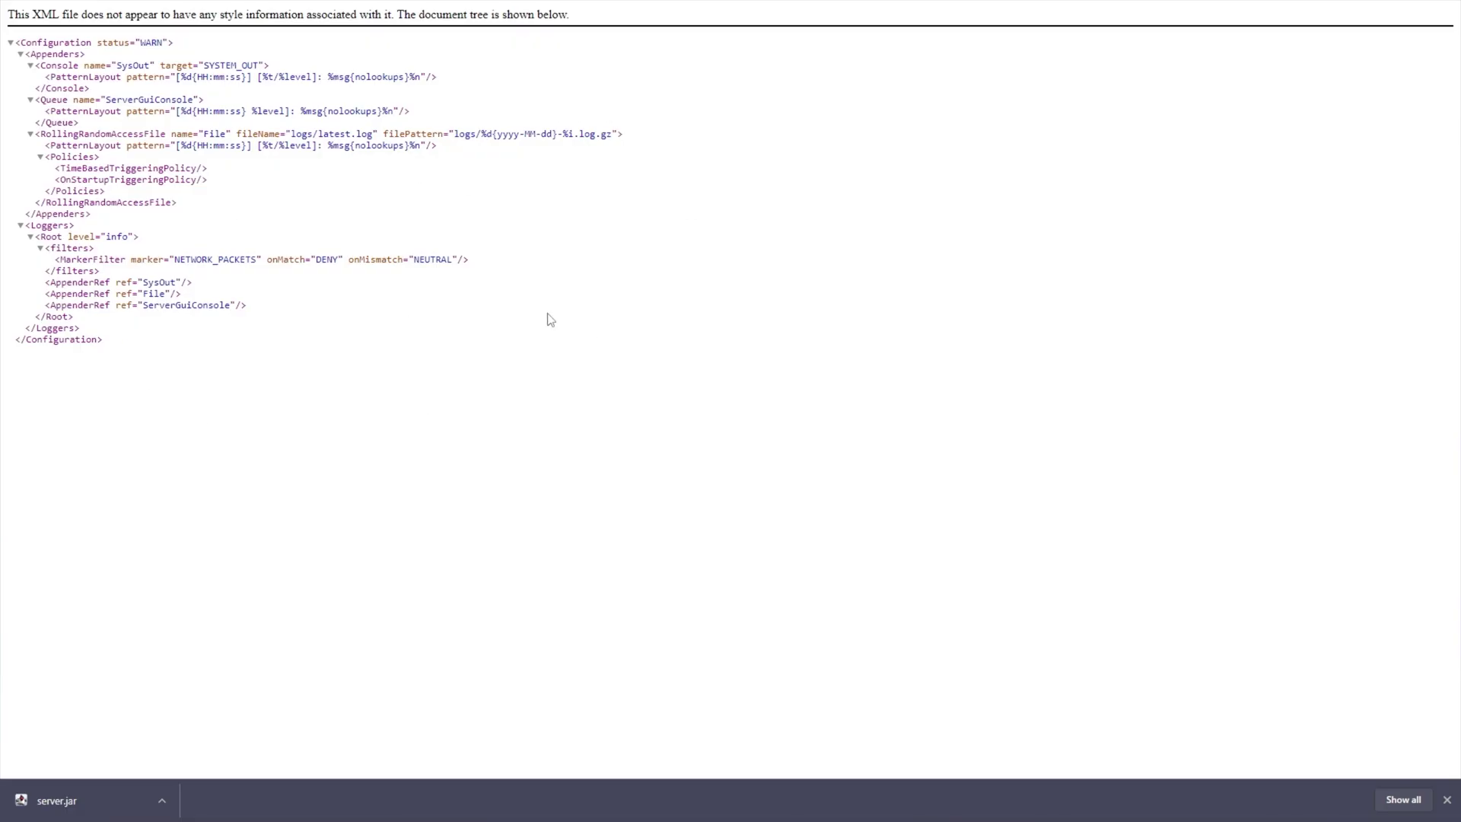
key(alt+Left)
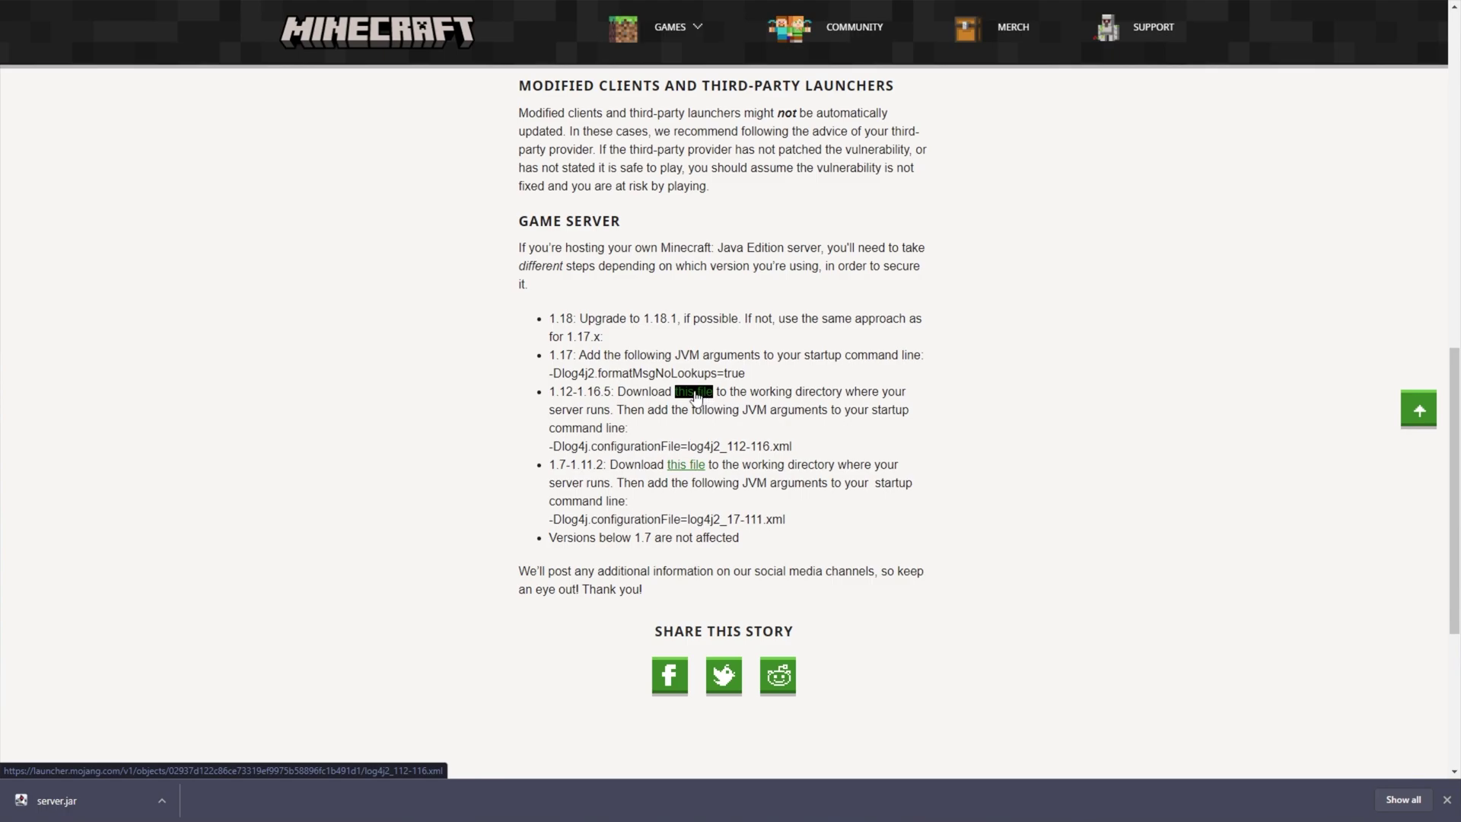
Download the linked 1.12-1.16.5 file into the server folder as log4j2_112-116.xml and check it there
right_click(695, 394)
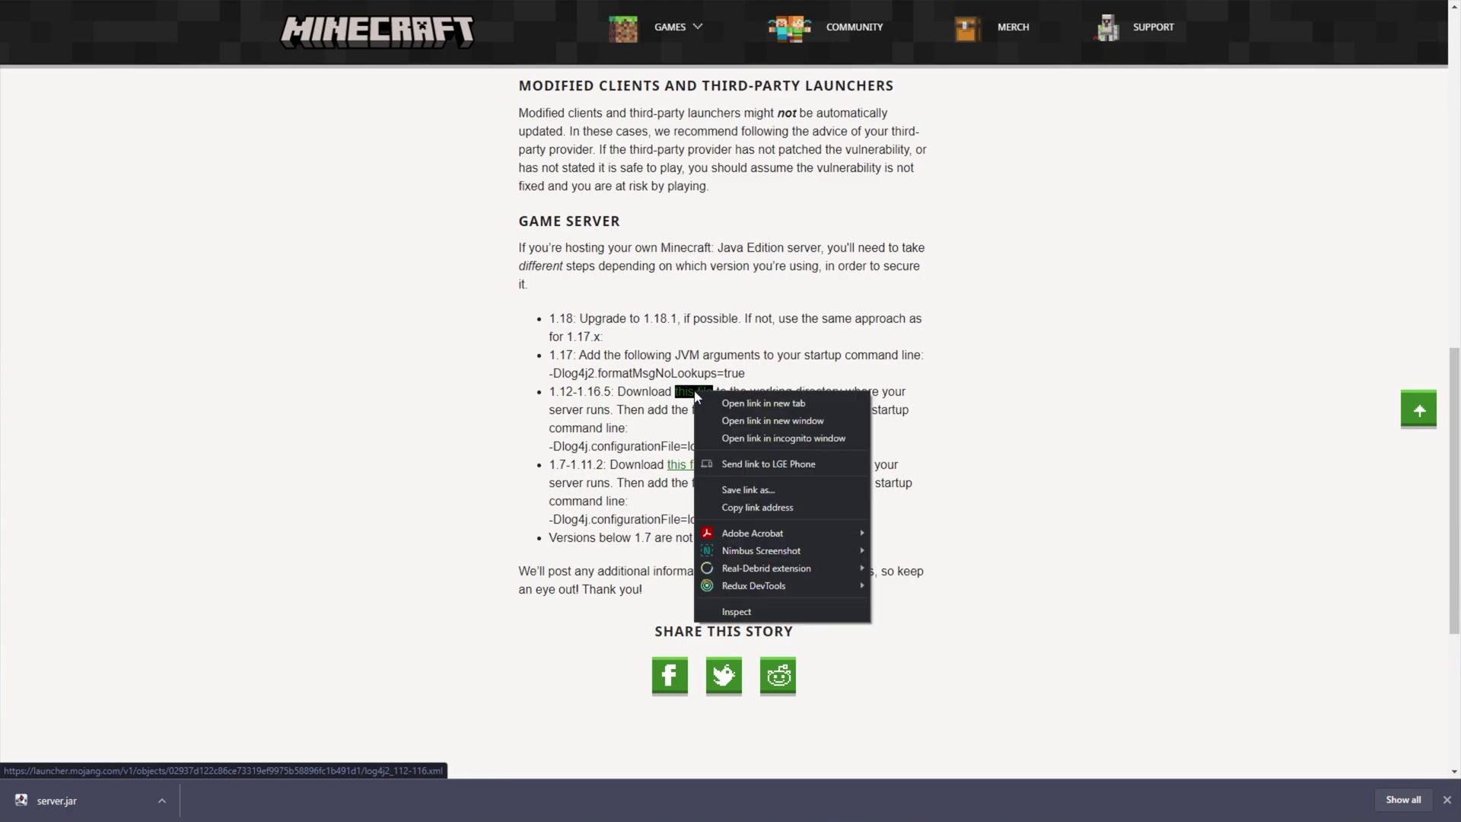
click(789, 499)
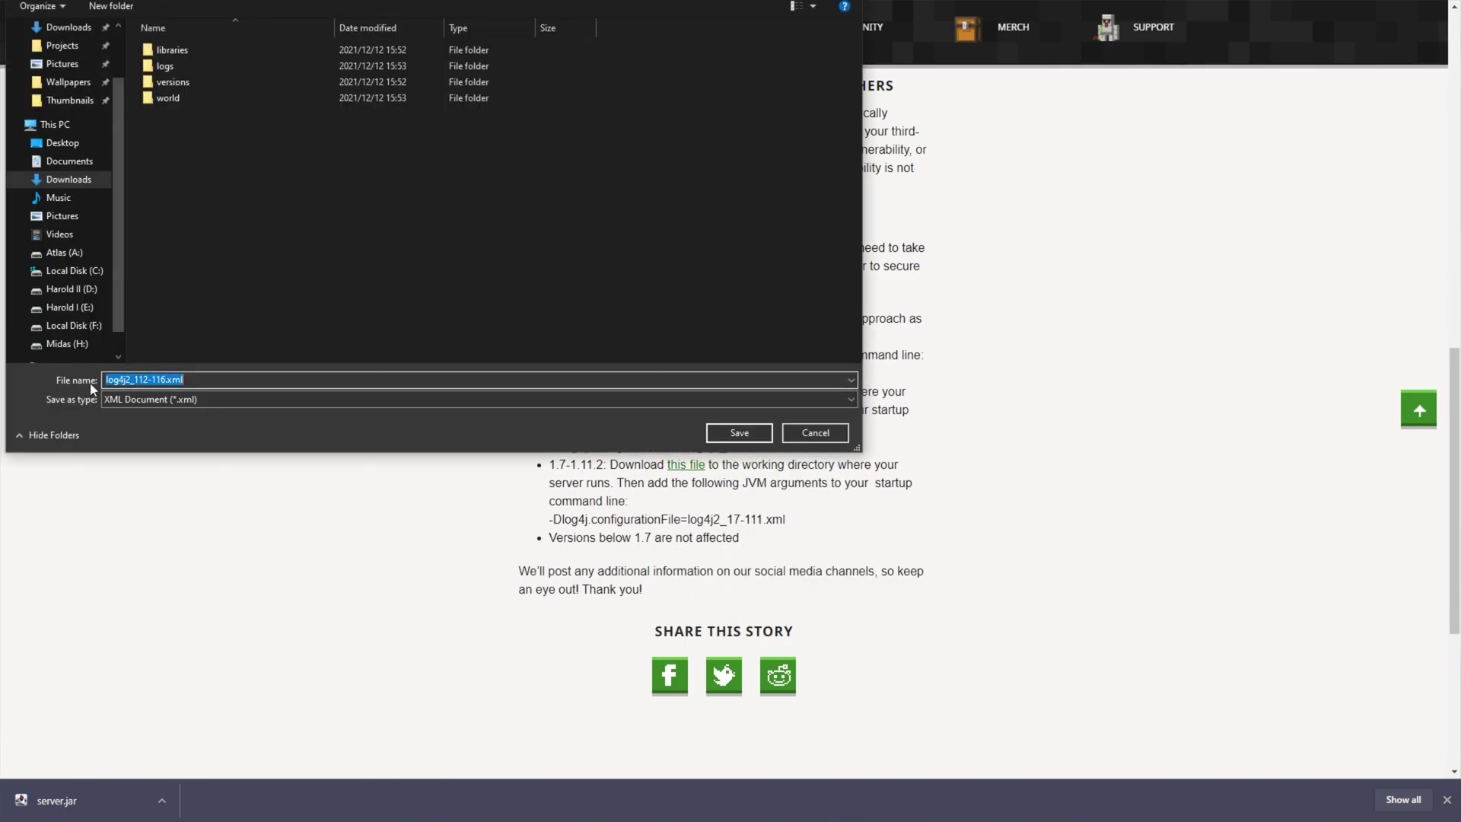
click(744, 430)
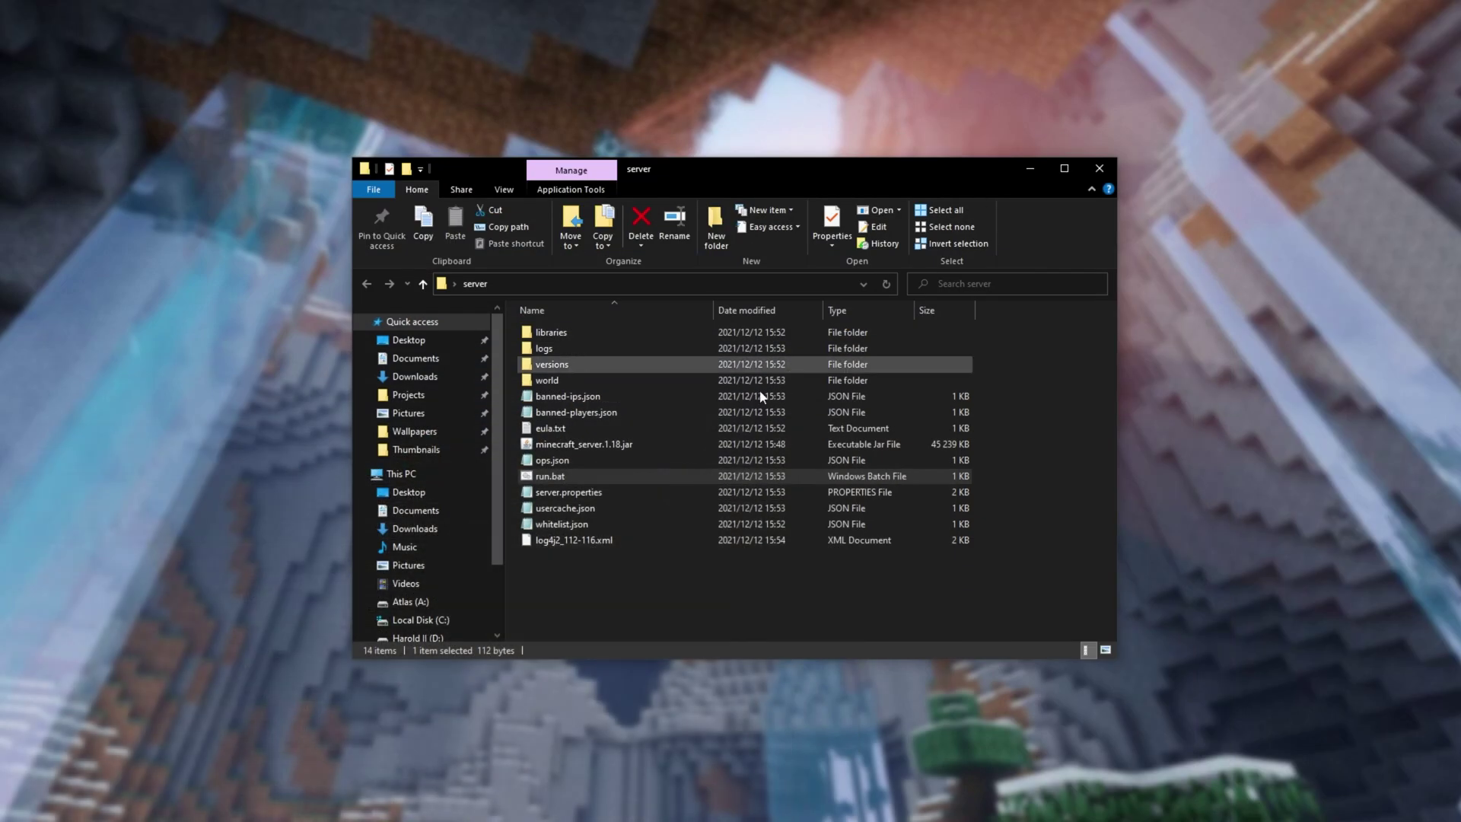
click(575, 541)
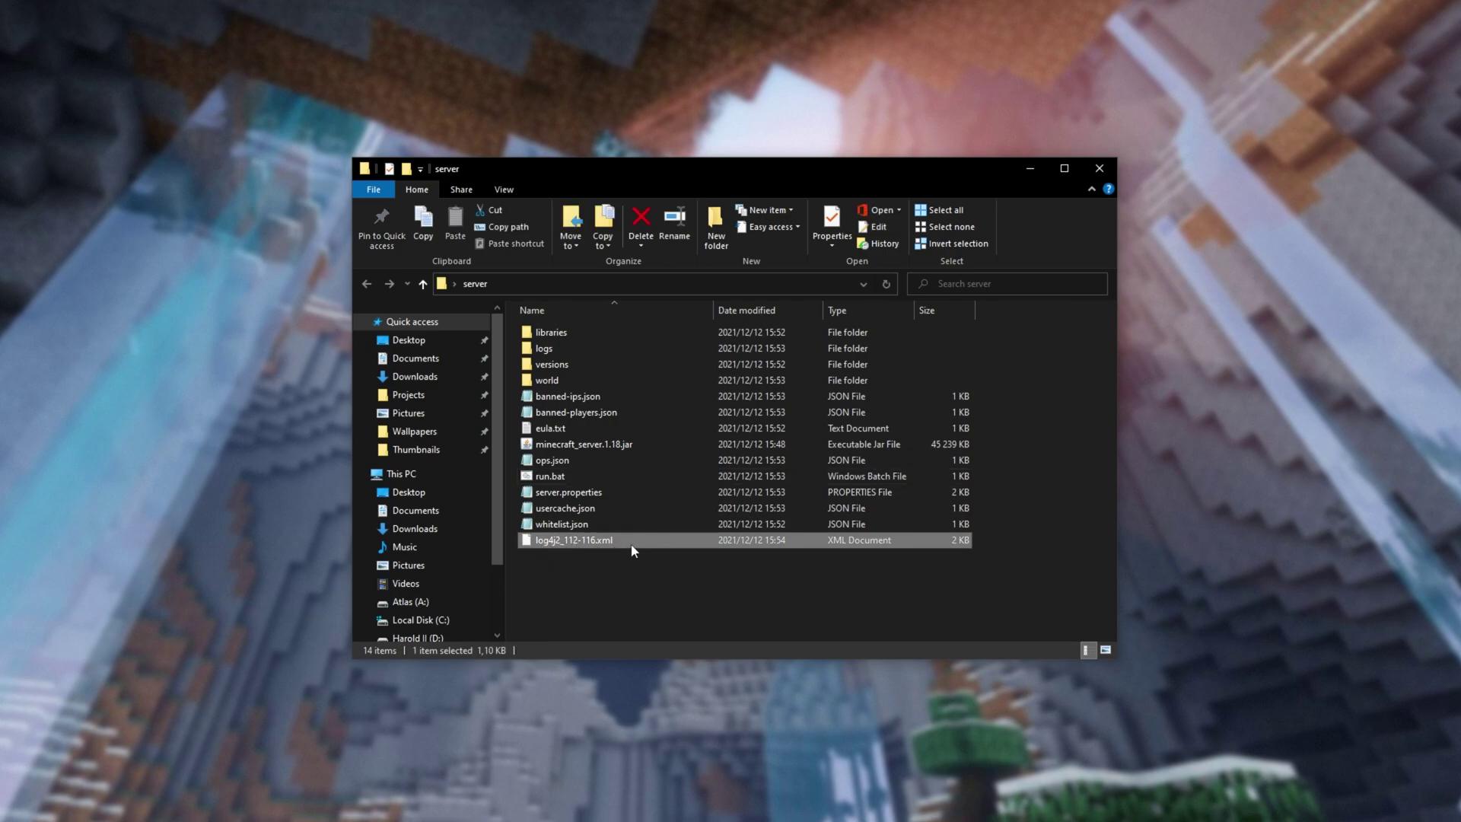
click(706, 444)
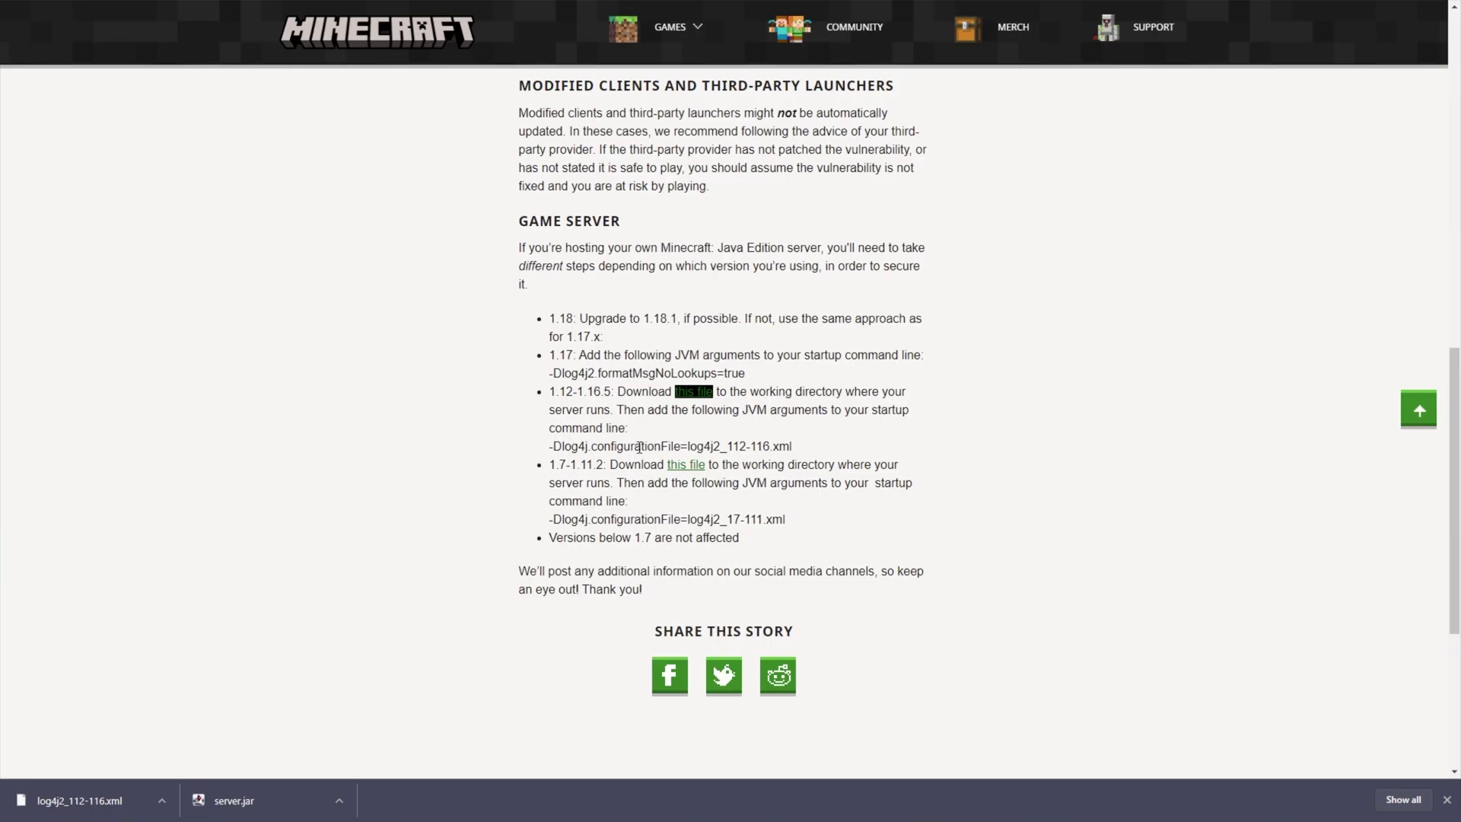
Copy the 1.12-1.16.5 argument -Dlog4j.configurationFile=log4j2_112-116.xml from the article
drag(823, 449, 547, 449)
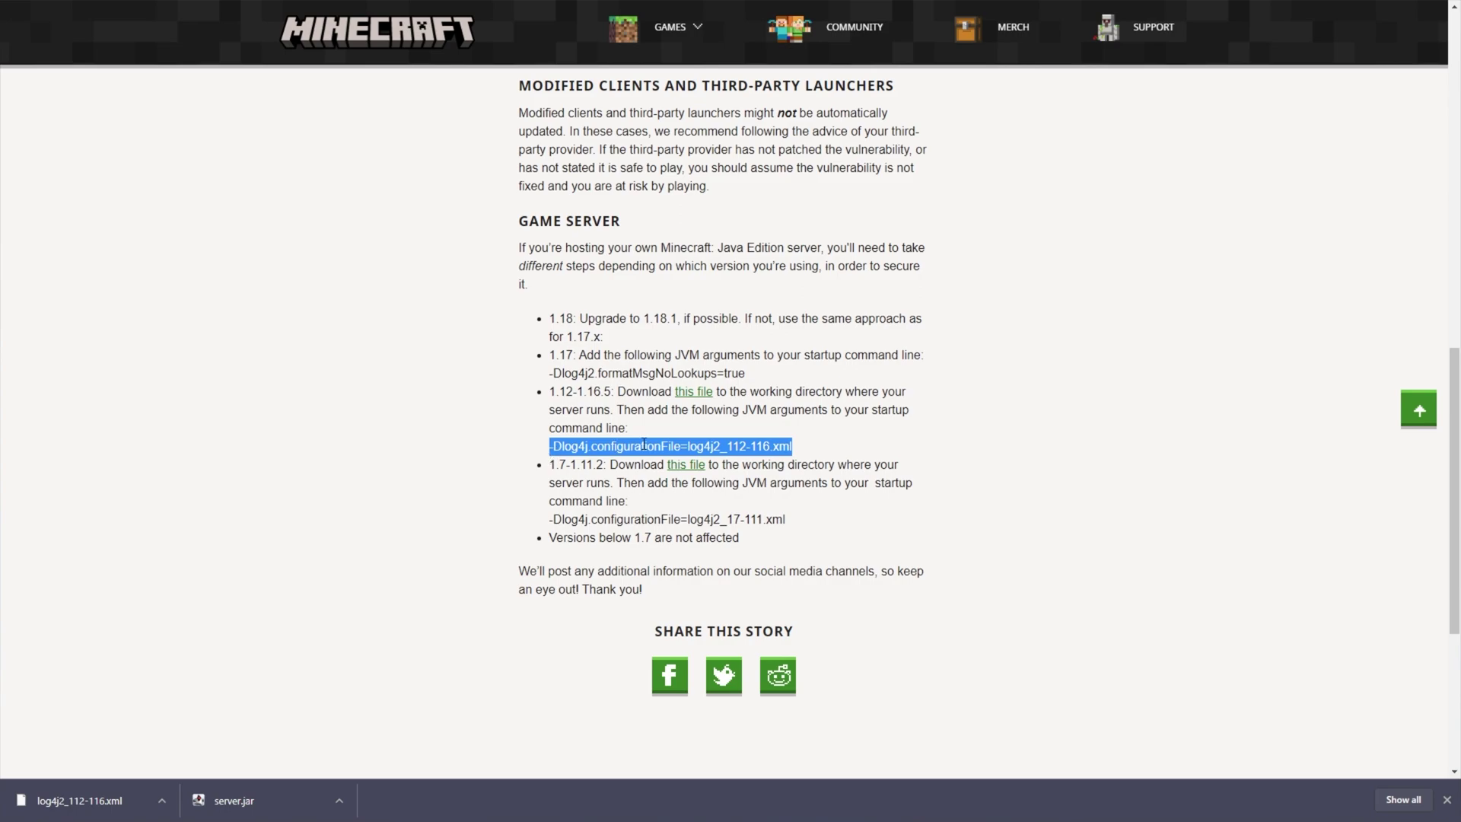
right_click(769, 449)
click(784, 456)
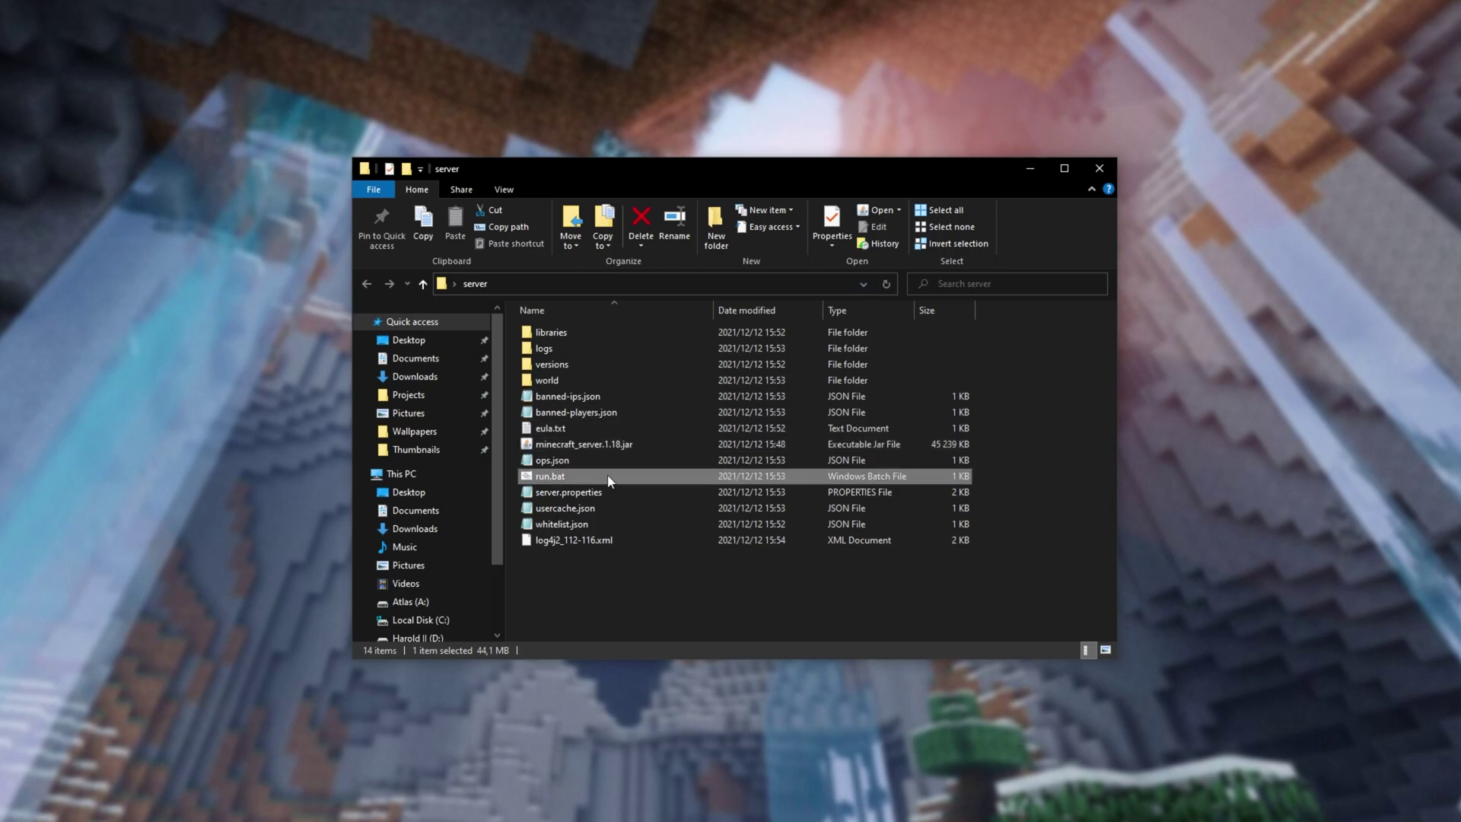
Replace the formatMsgNoLookups argument in run.bat with -Dlog4j.configurationFile=log4j2_112-116.xml, then save and close the file
right_click(613, 477)
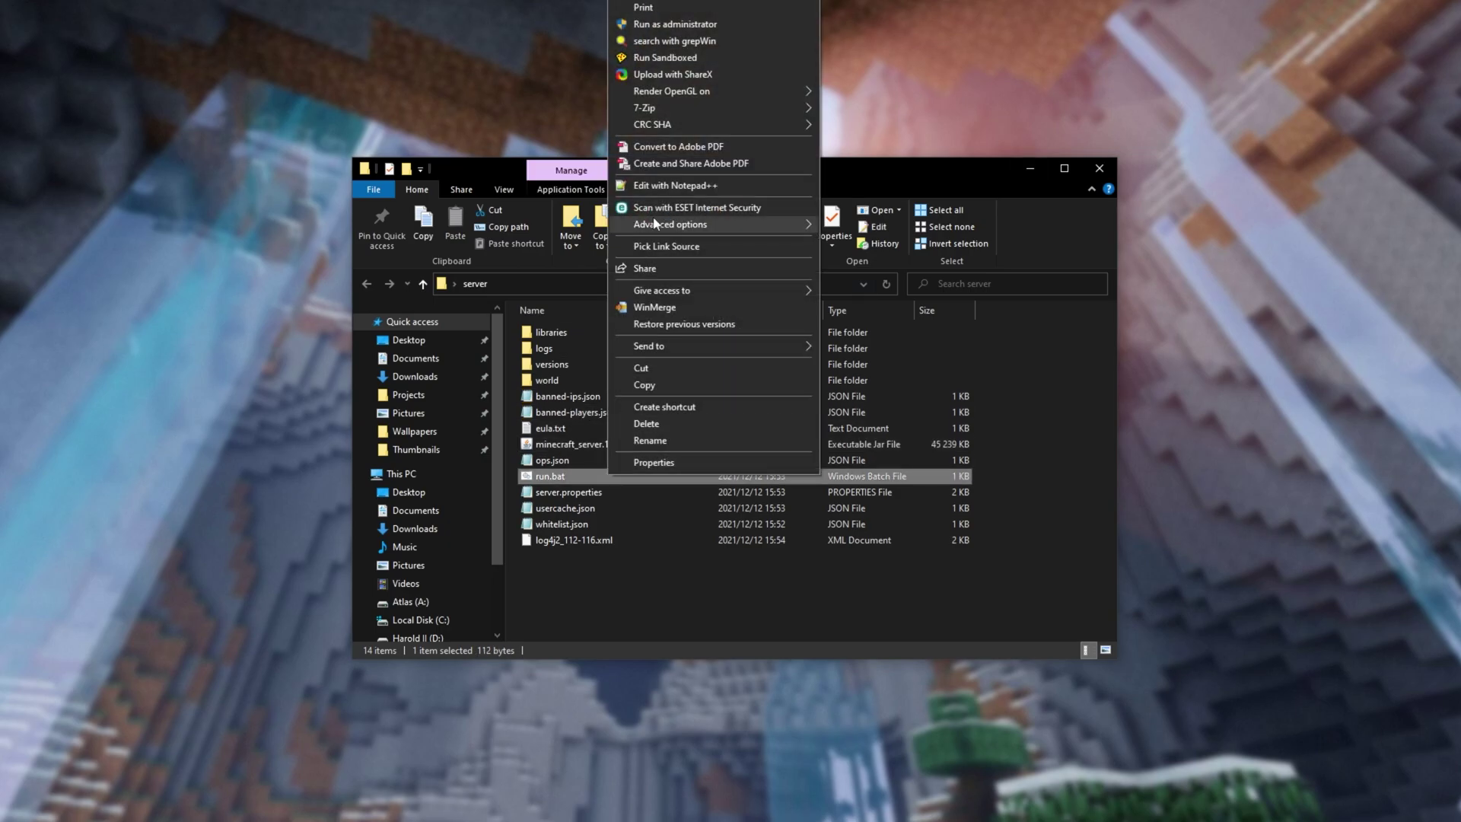
click(659, 6)
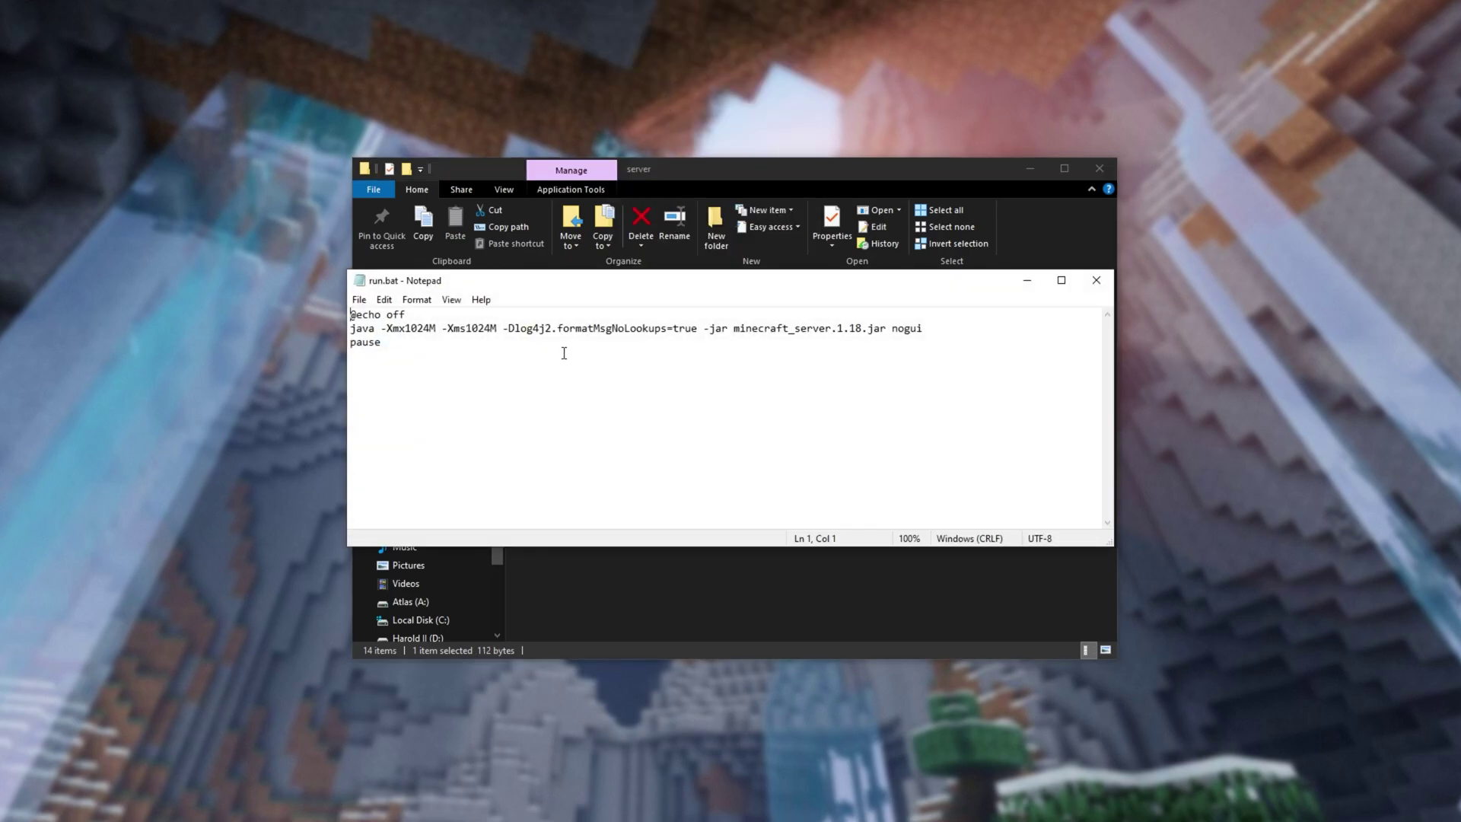
click(498, 328)
key(Delete)
key(Delete)
key(Delete)
key(Delete)
key(Delete)
key(Delete)
key(Delete)
key(Delete)
key(Delete)
key(Delete)
key(Delete)
key(Delete)
key(Delete)
key(Delete)
key(Delete)
key(Delete)
key(Delete)
key(Delete)
key(Delete)
key(Delete)
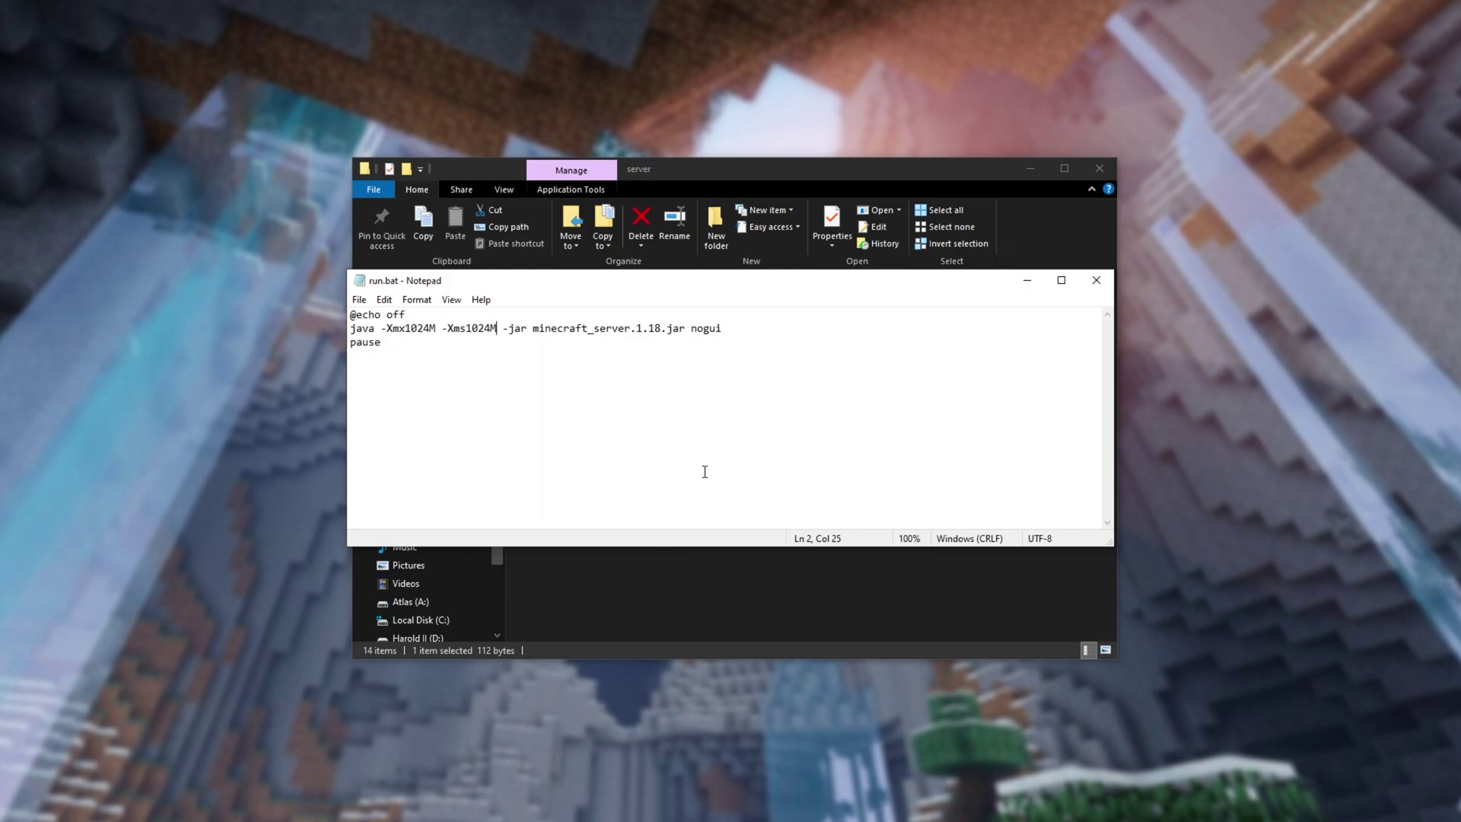
key(ctrl+v)
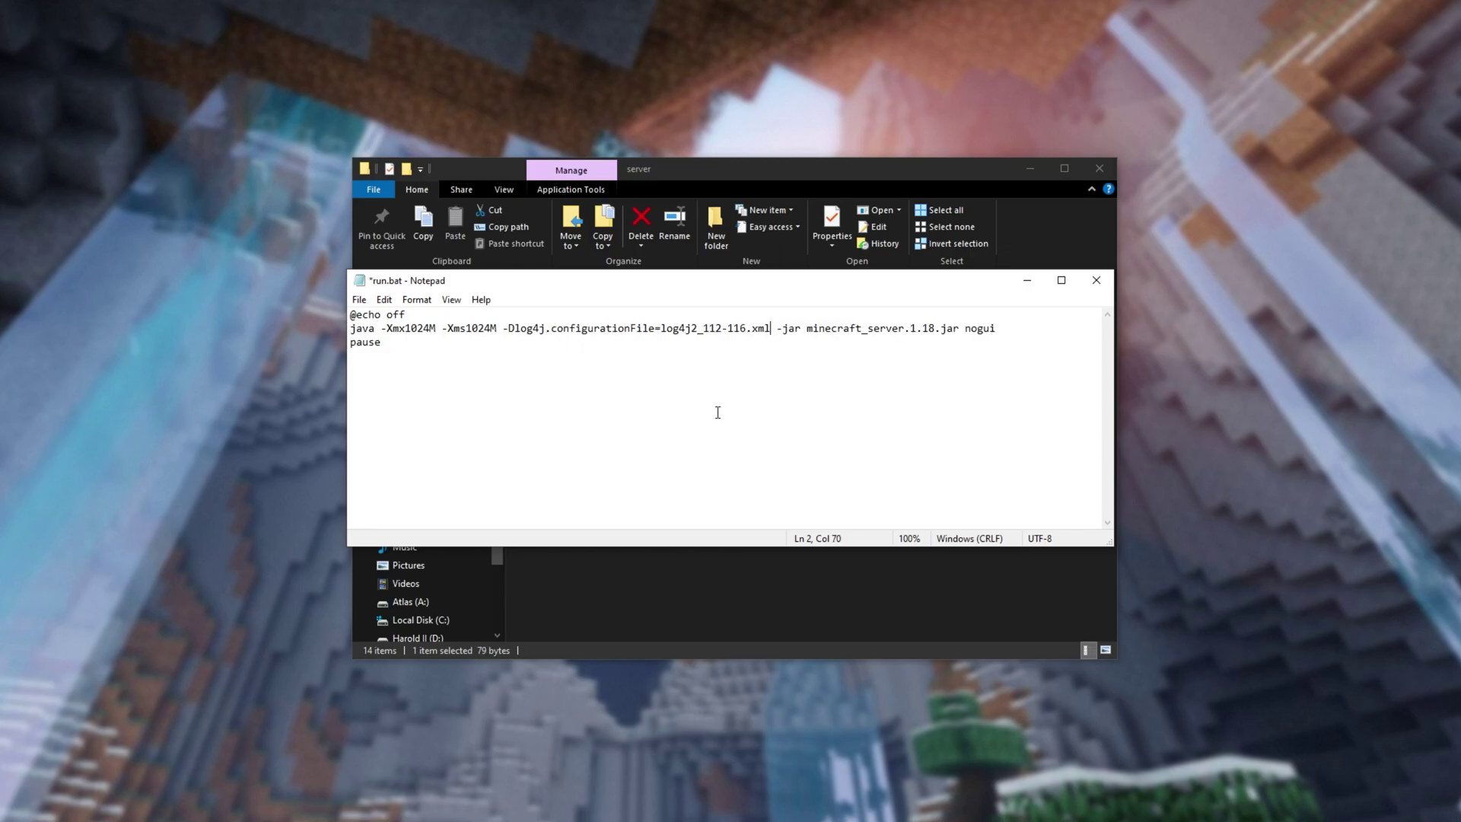
key(ctrl+s)
click(1096, 280)
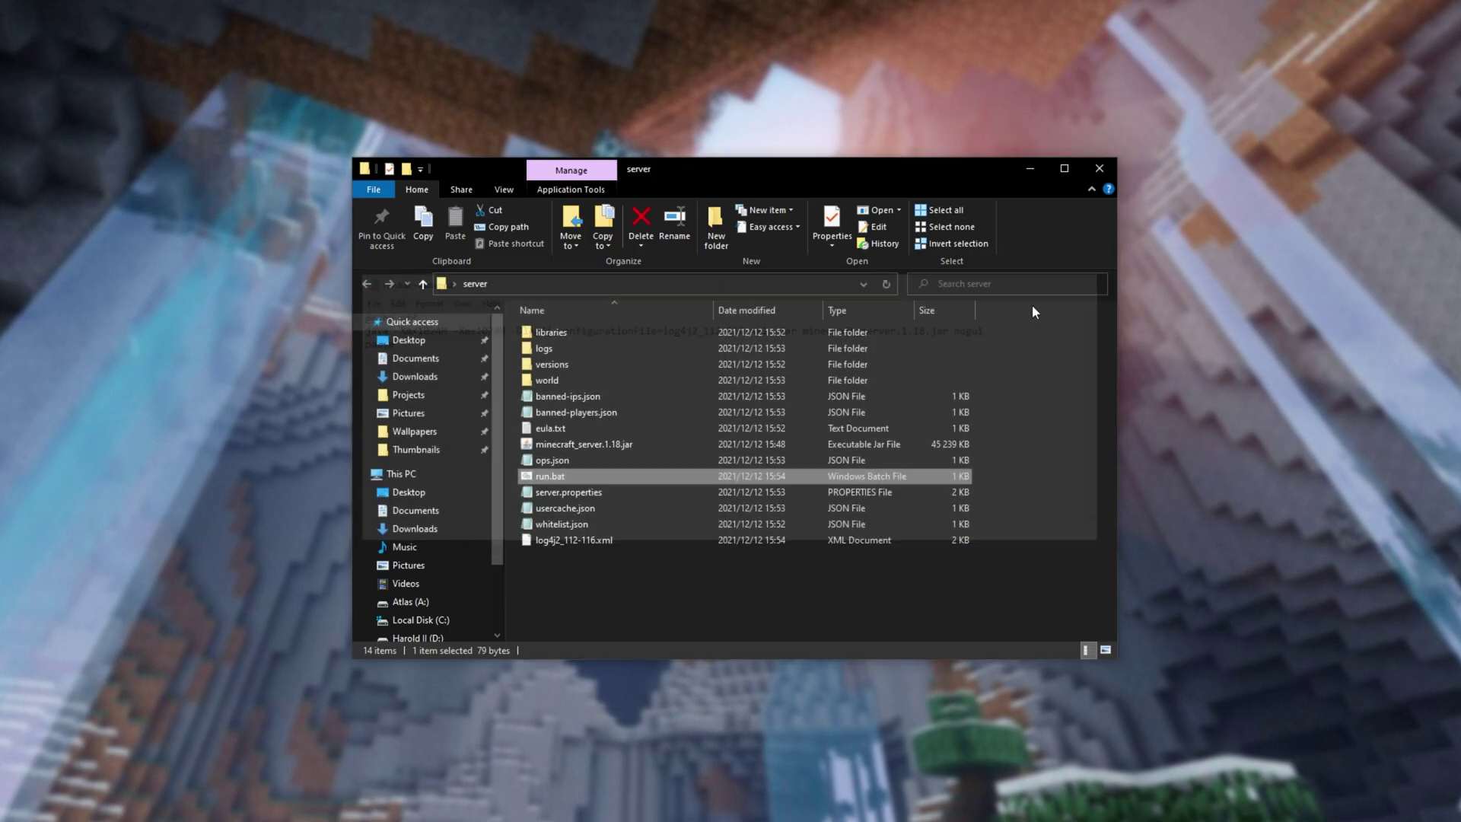
Start the server again from the edited run.bat
double_click(738, 476)
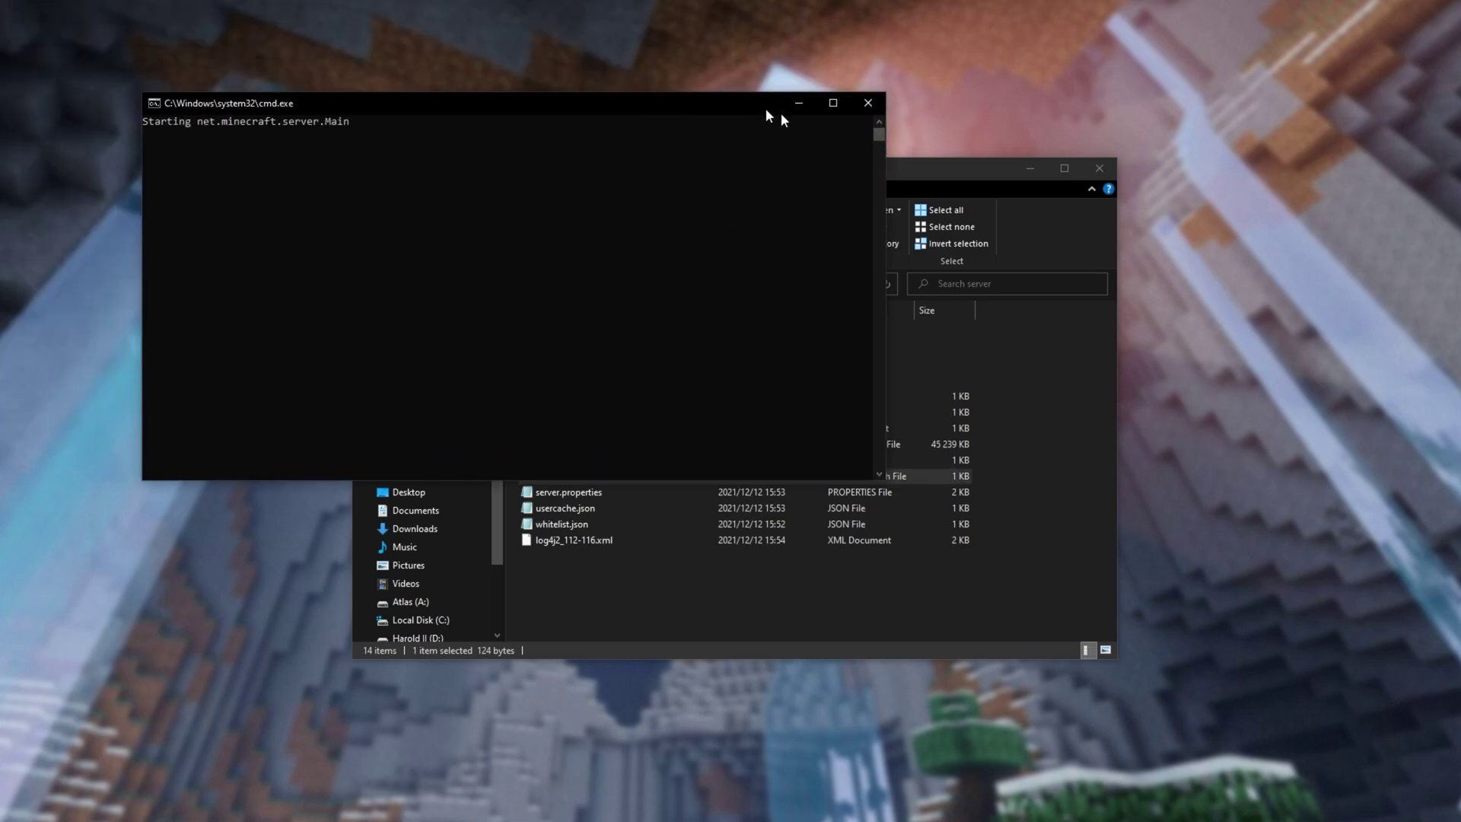
Close the running server's console window and return to the Minecraft security article in the browser
drag(781, 113, 1005, 235)
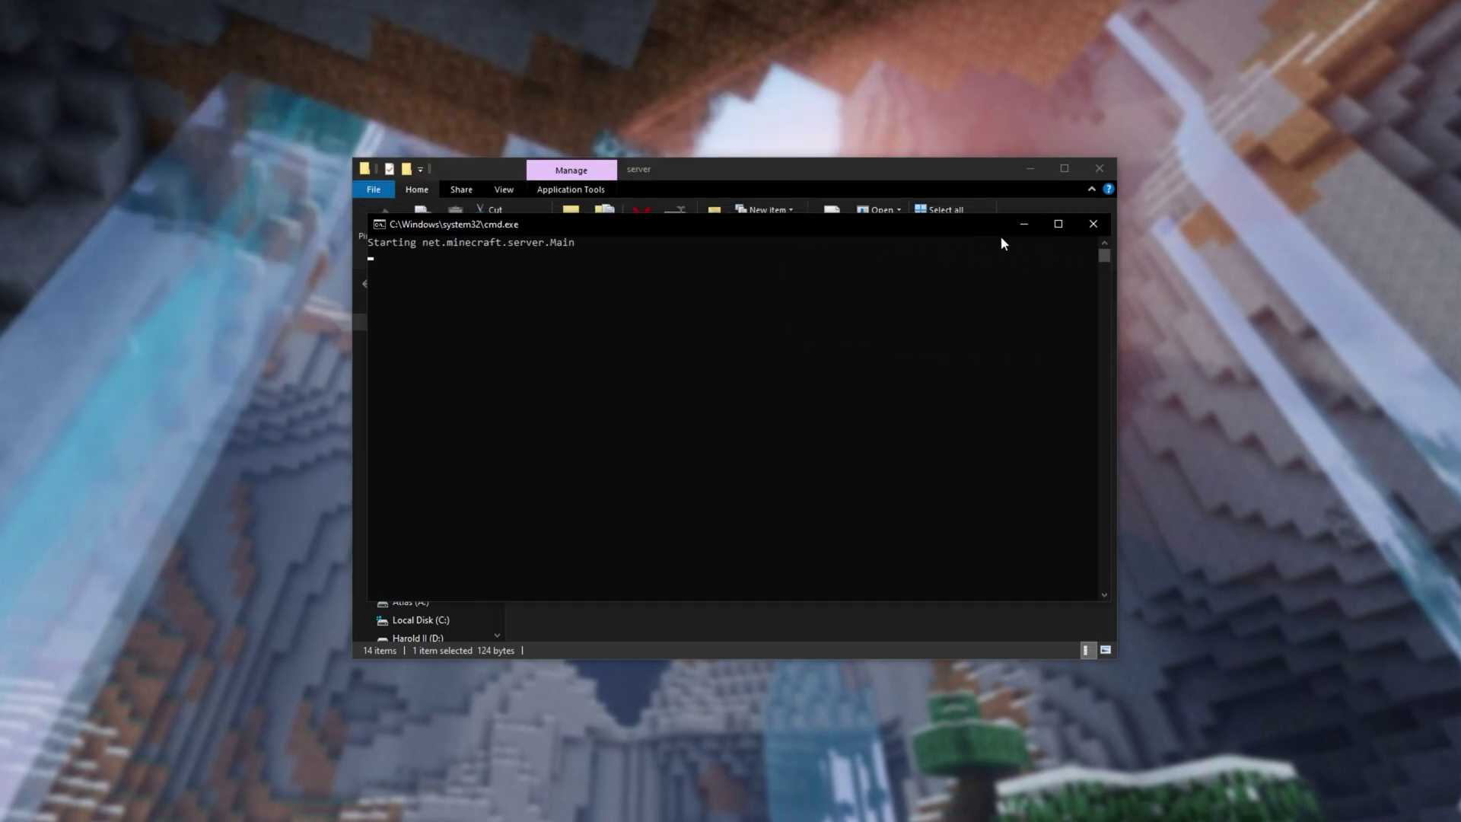
click(1094, 223)
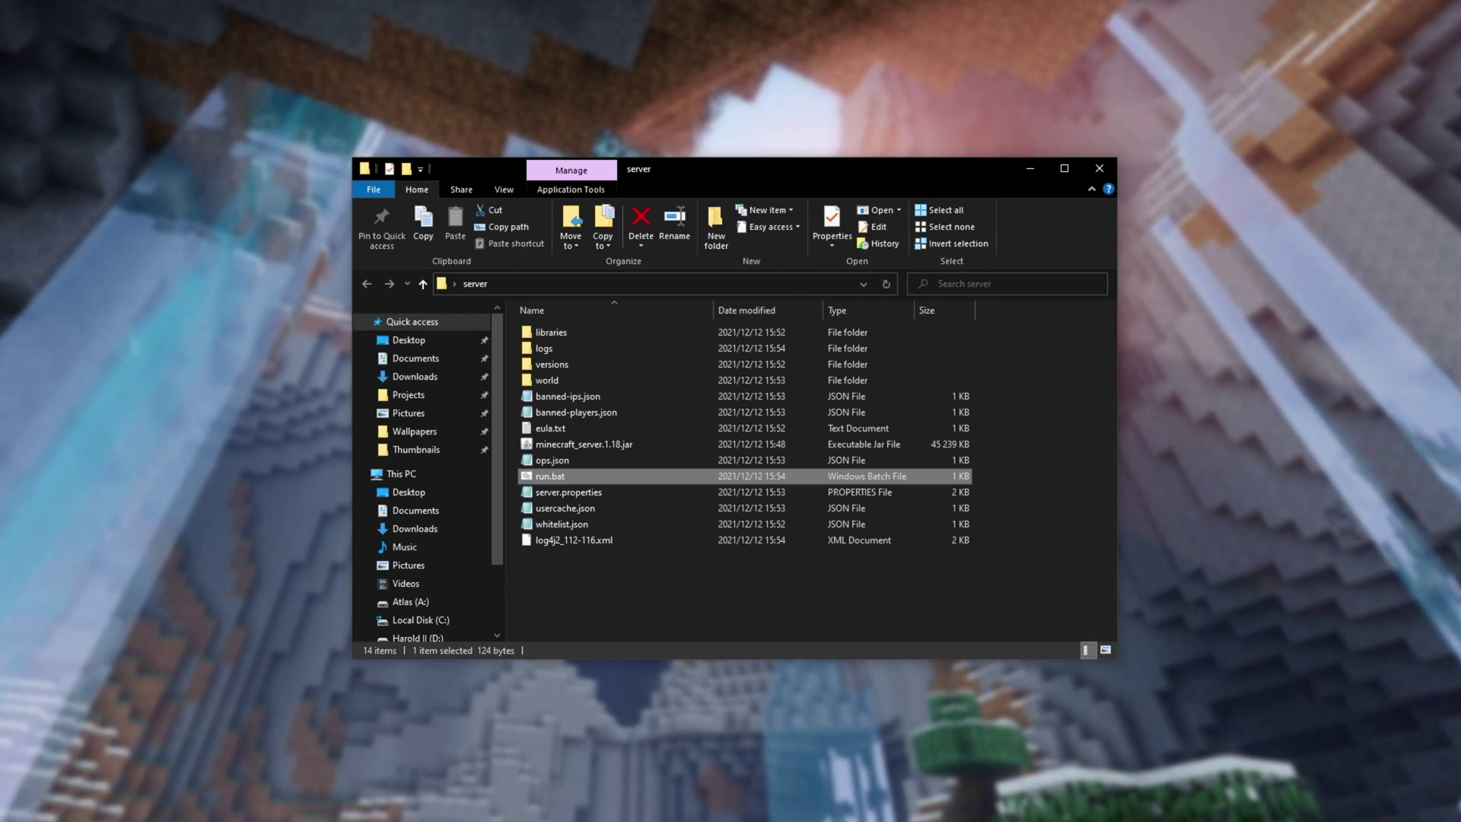
key(alt+Tab)
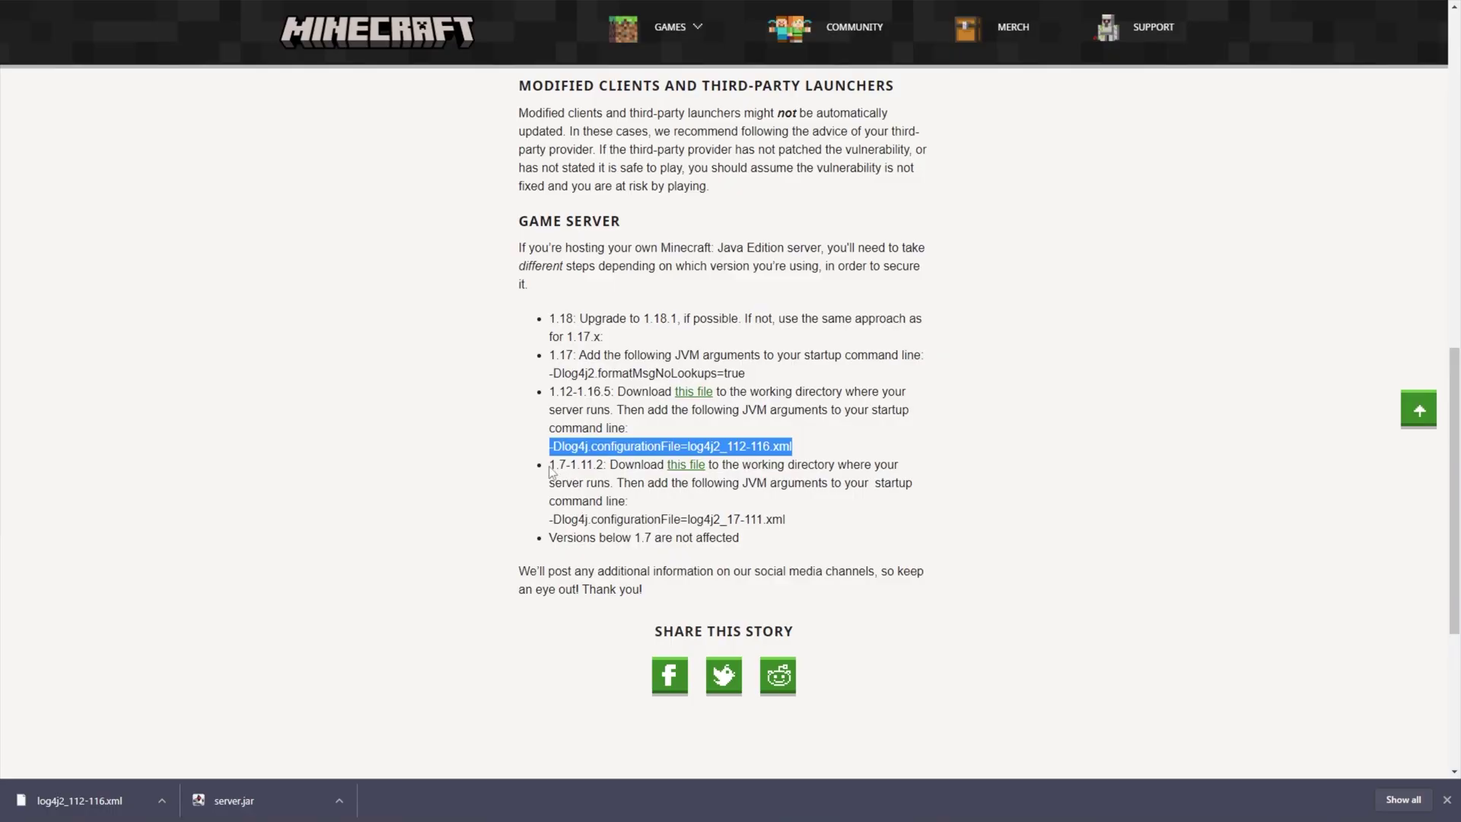
Review the article's game server instructions for 1.7-1.11.2, for versions below 1.7 and for the 1.18 upgrade
drag(549, 464, 607, 465)
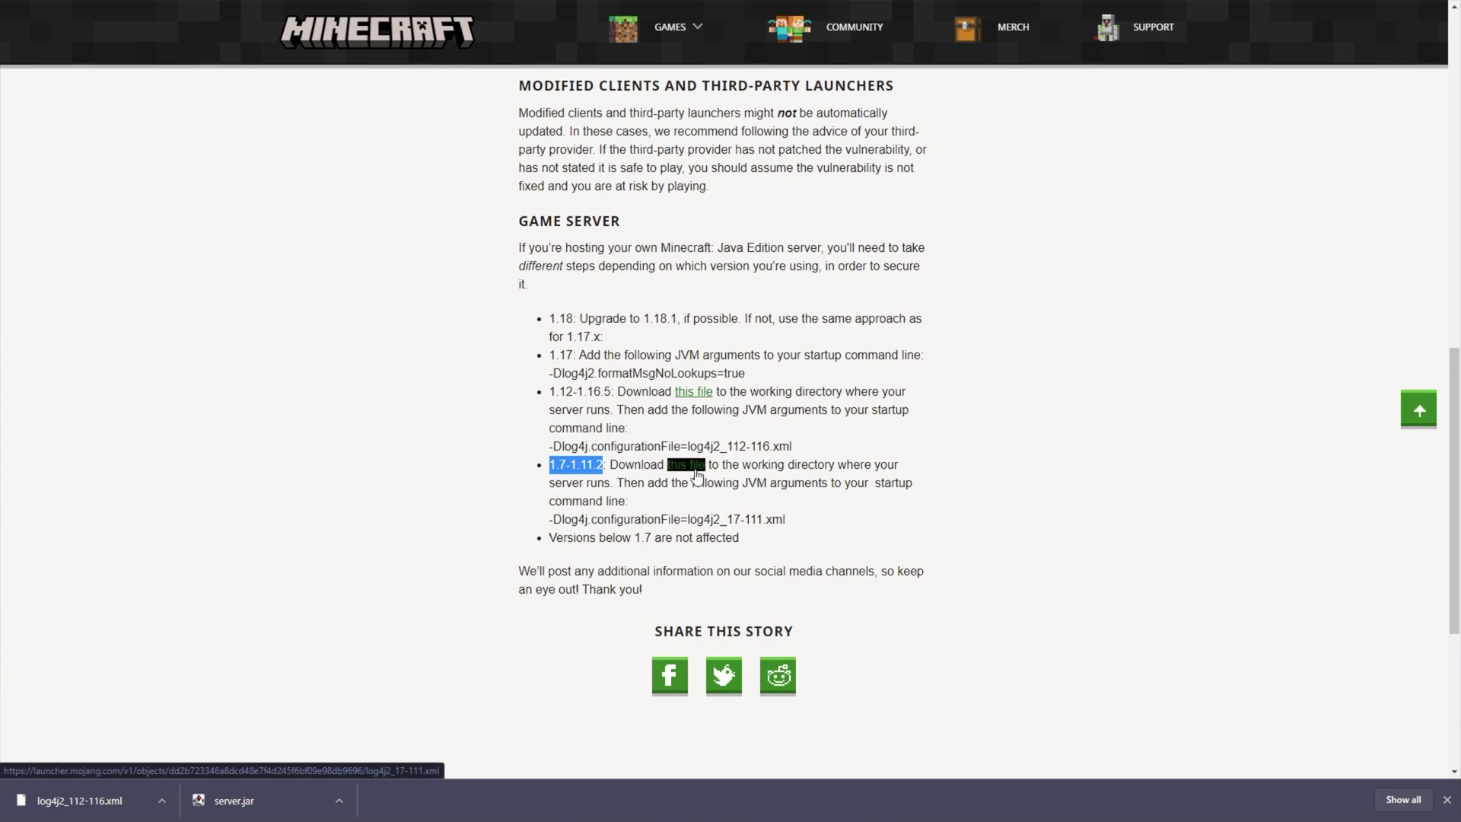
drag(788, 519, 556, 519)
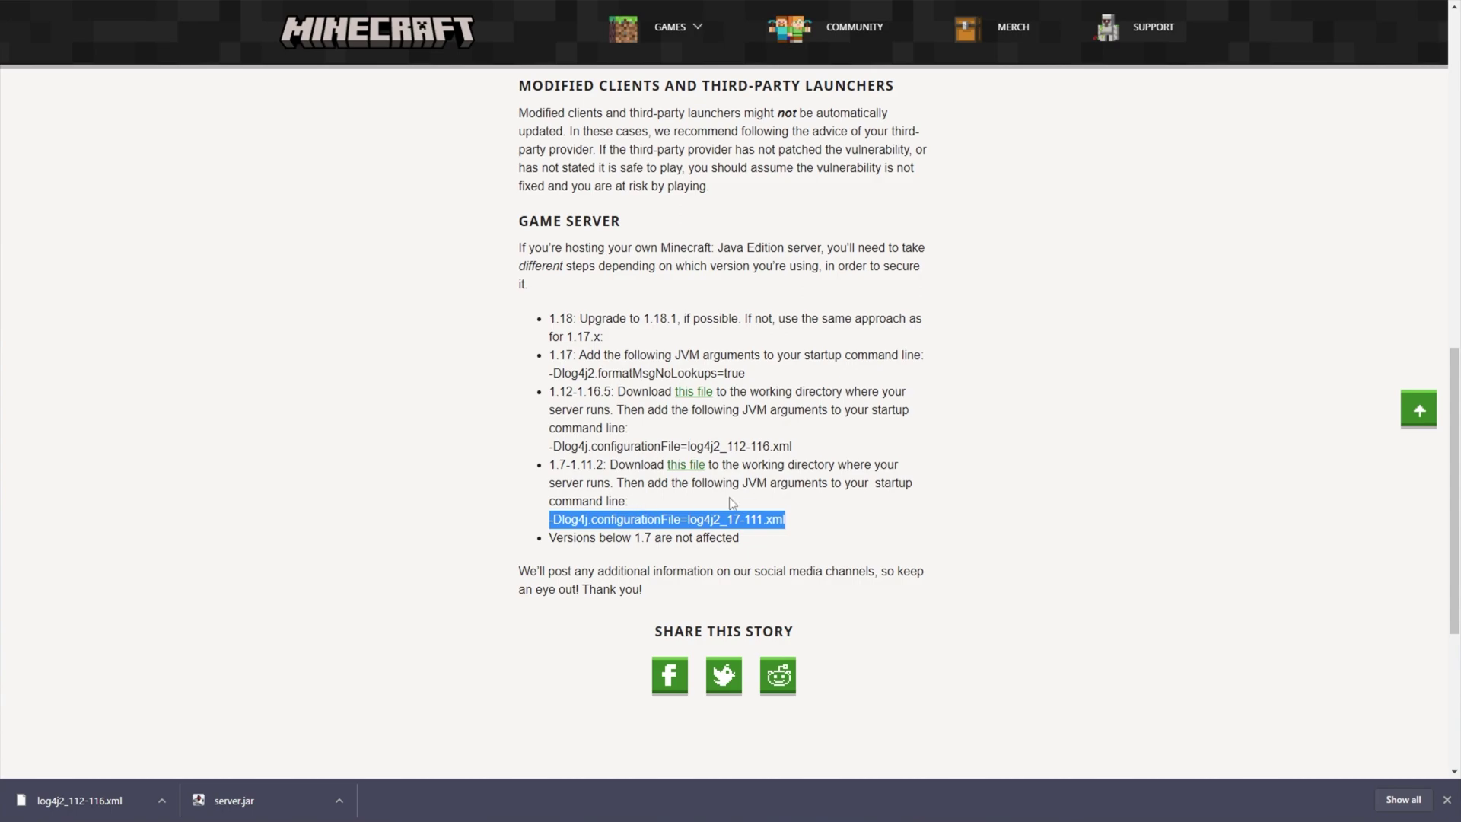
right_click(681, 466)
click(610, 478)
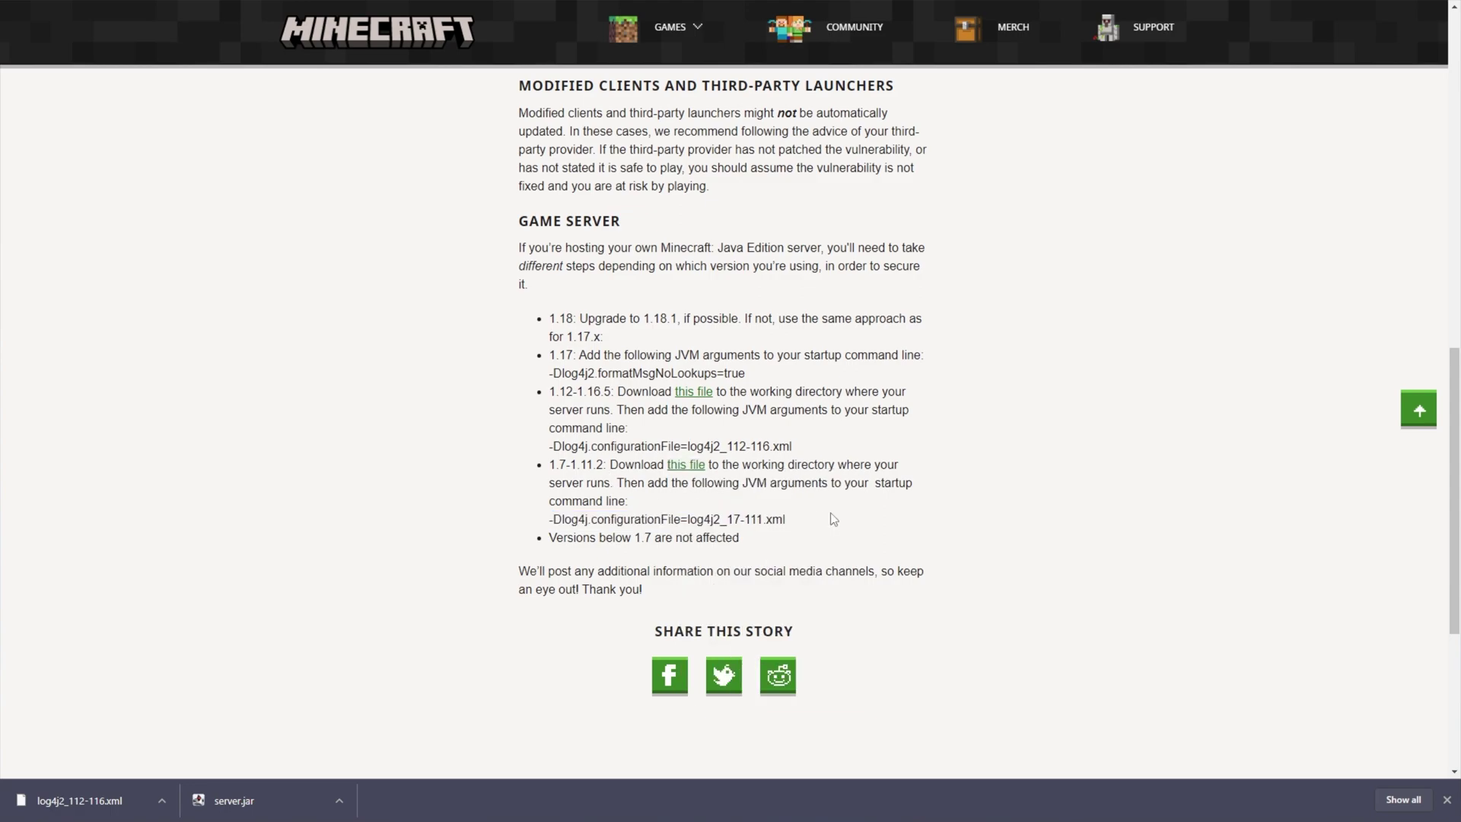
drag(819, 521, 547, 541)
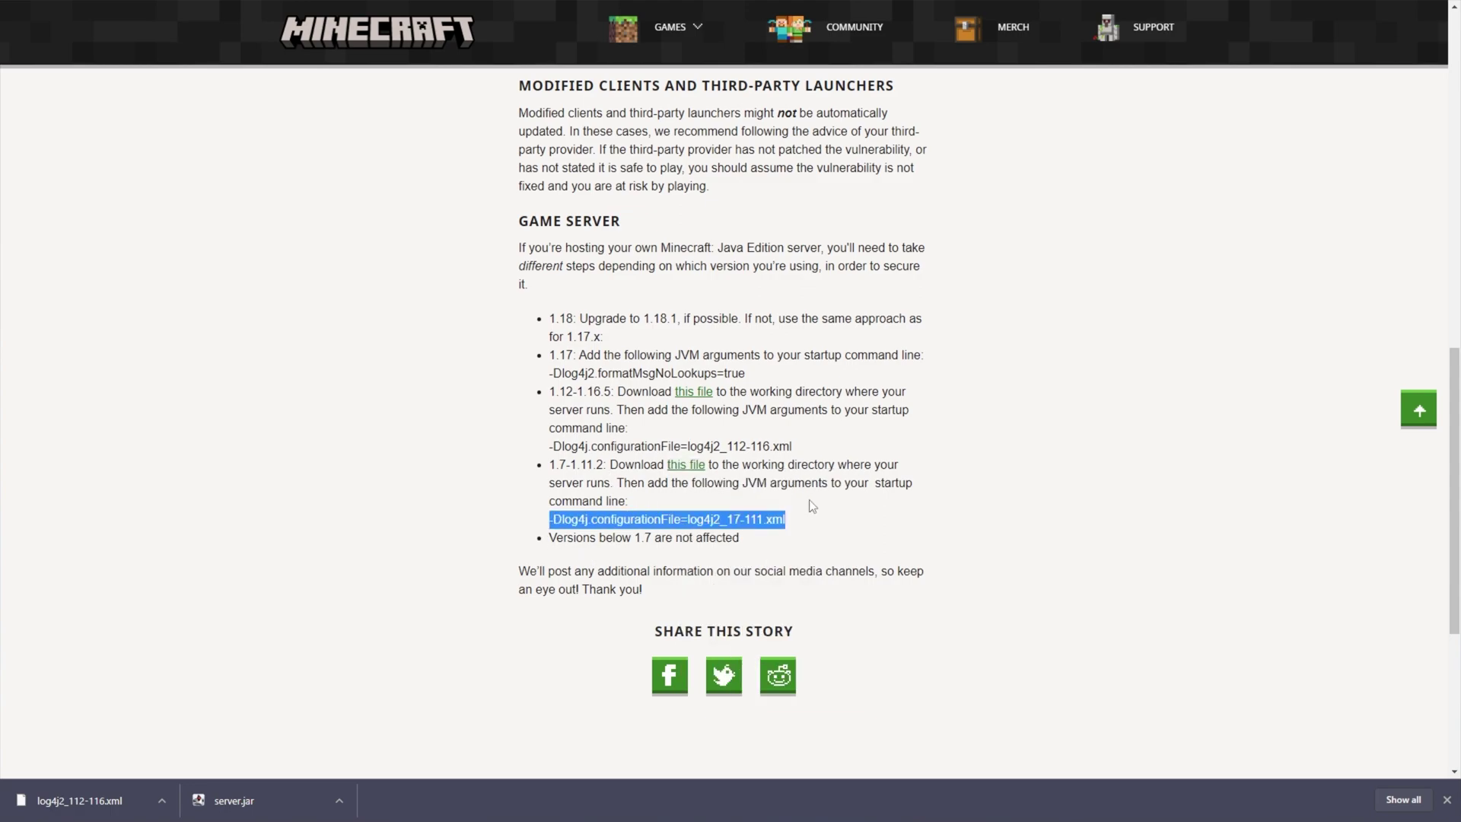
drag(792, 571, 762, 544)
click(548, 542)
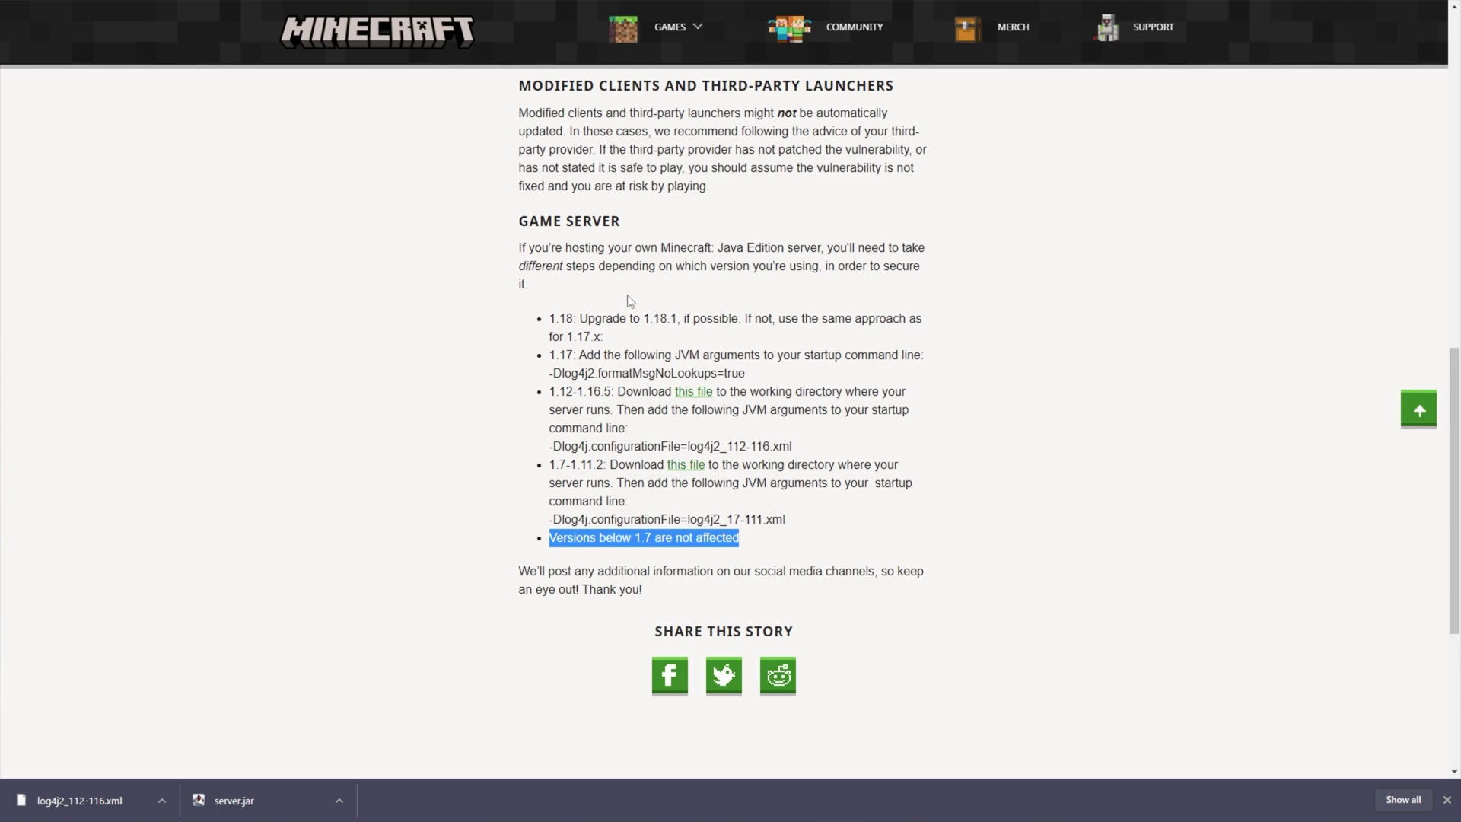
drag(595, 318, 702, 322)
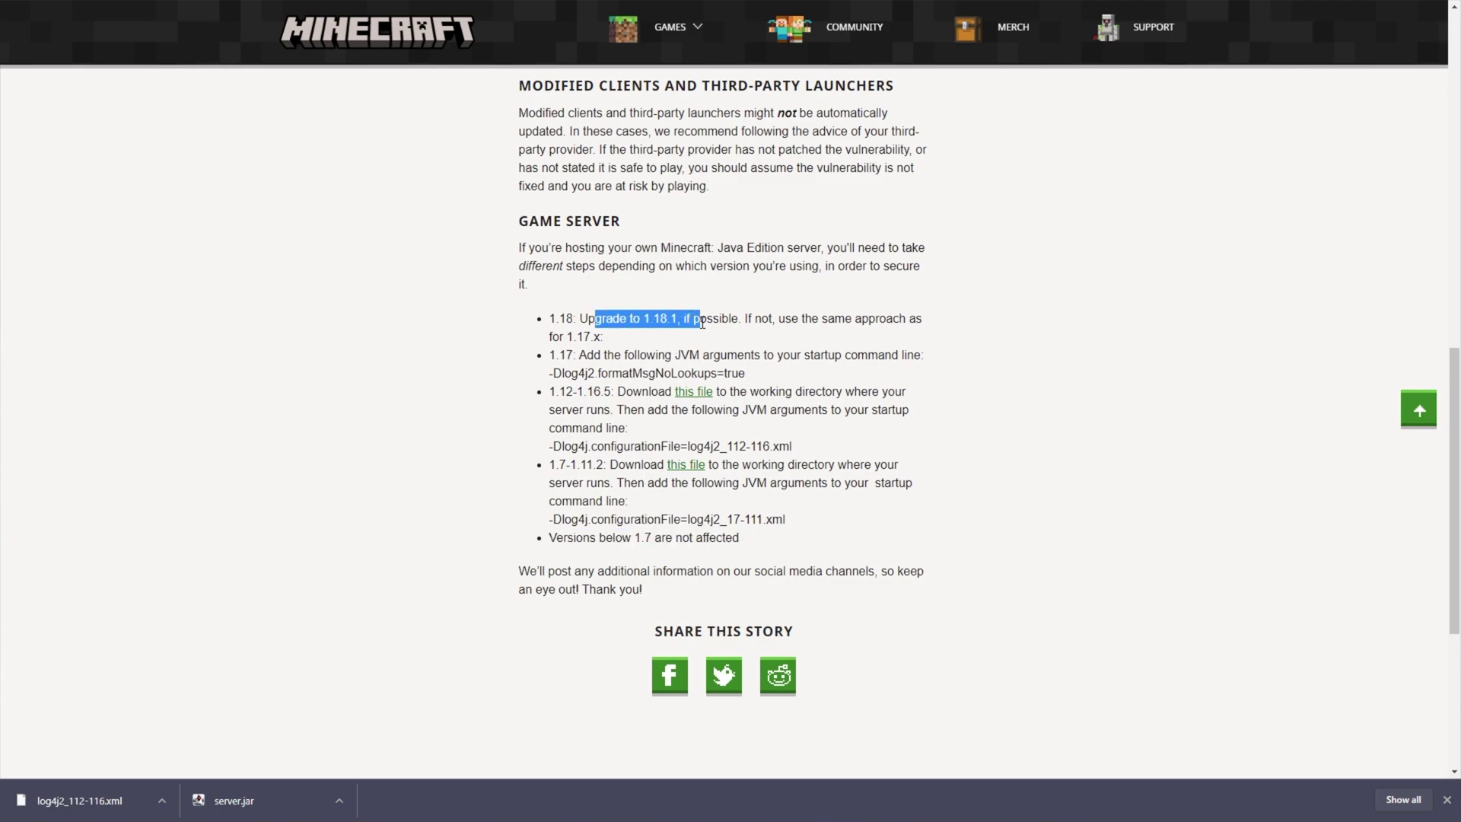
click(789, 358)
scroll(968, 409, down, 1)
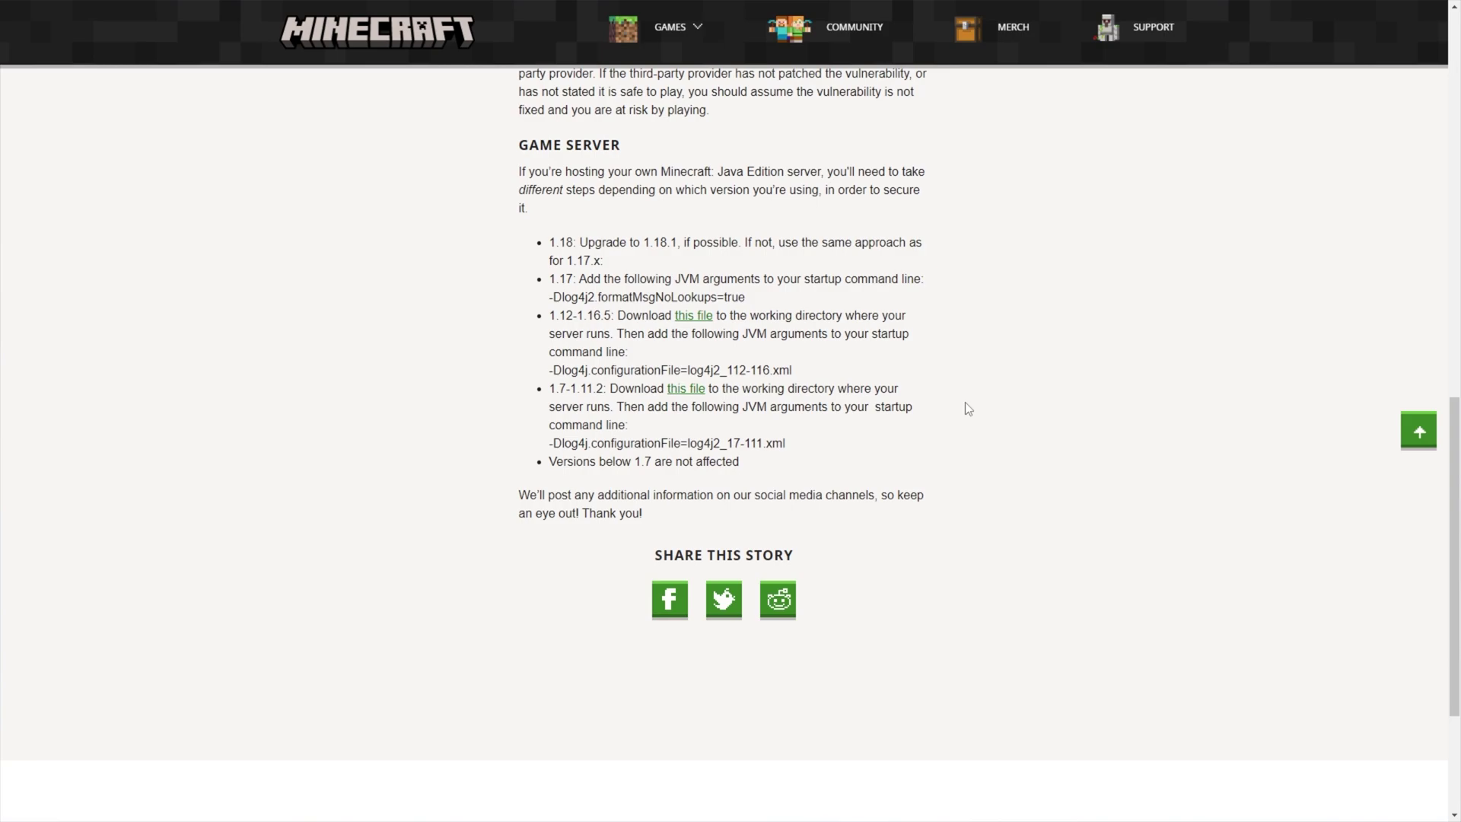
Read the article's sections on the official game client and on modified clients and third-party launchers
scroll(965, 402, up, 4)
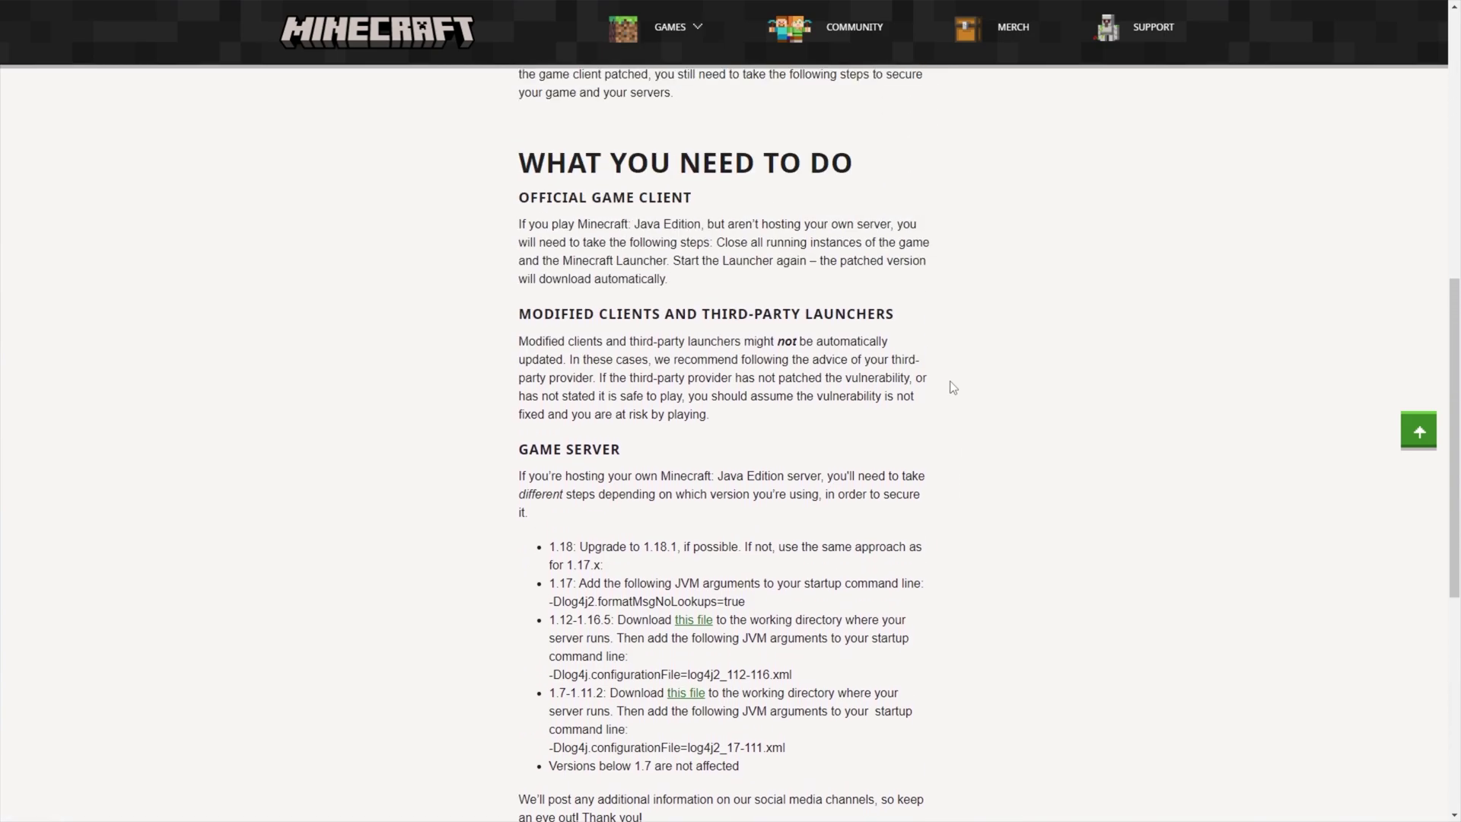
drag(696, 289, 520, 196)
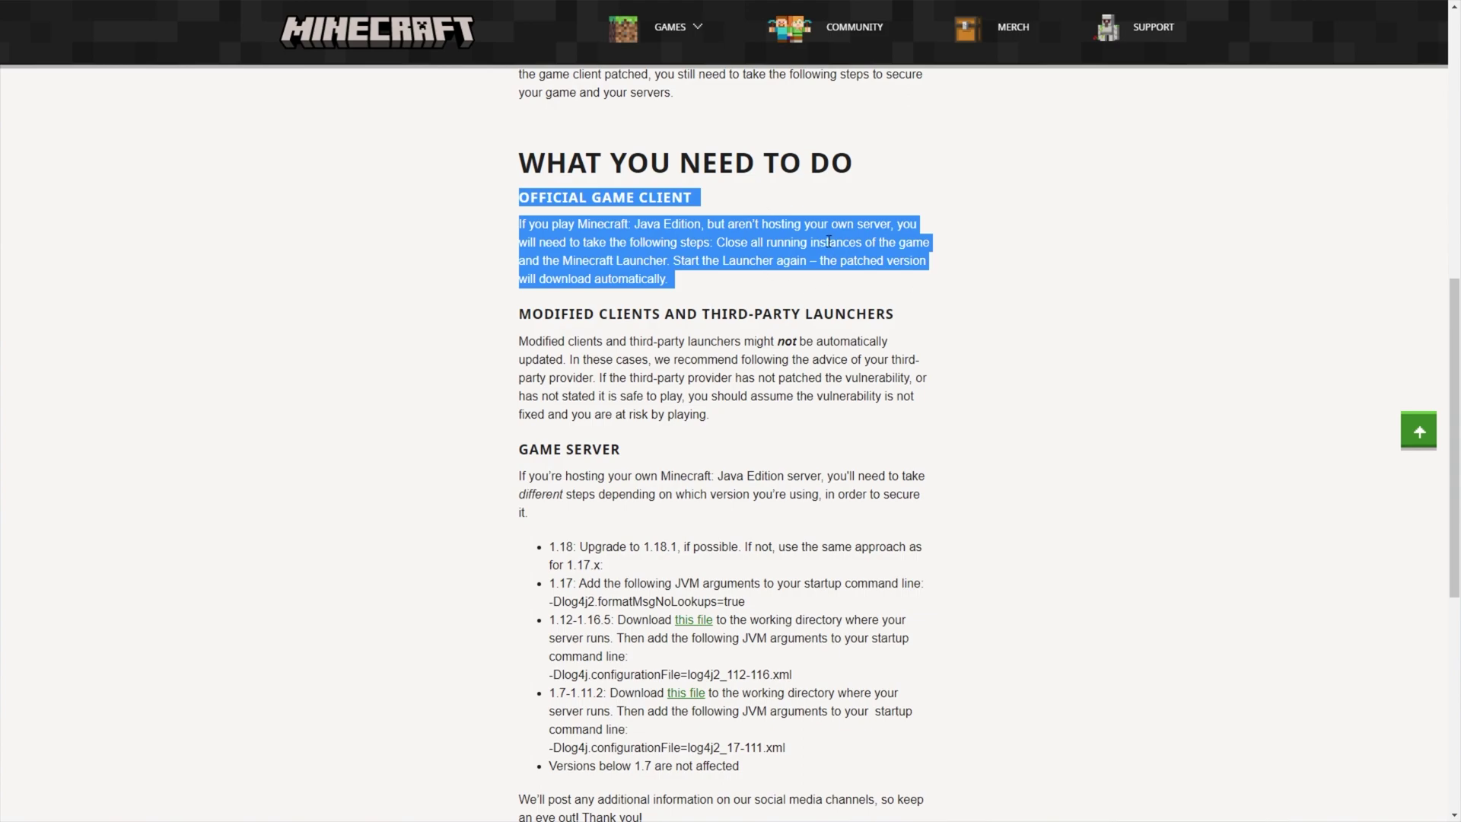
drag(763, 424, 519, 310)
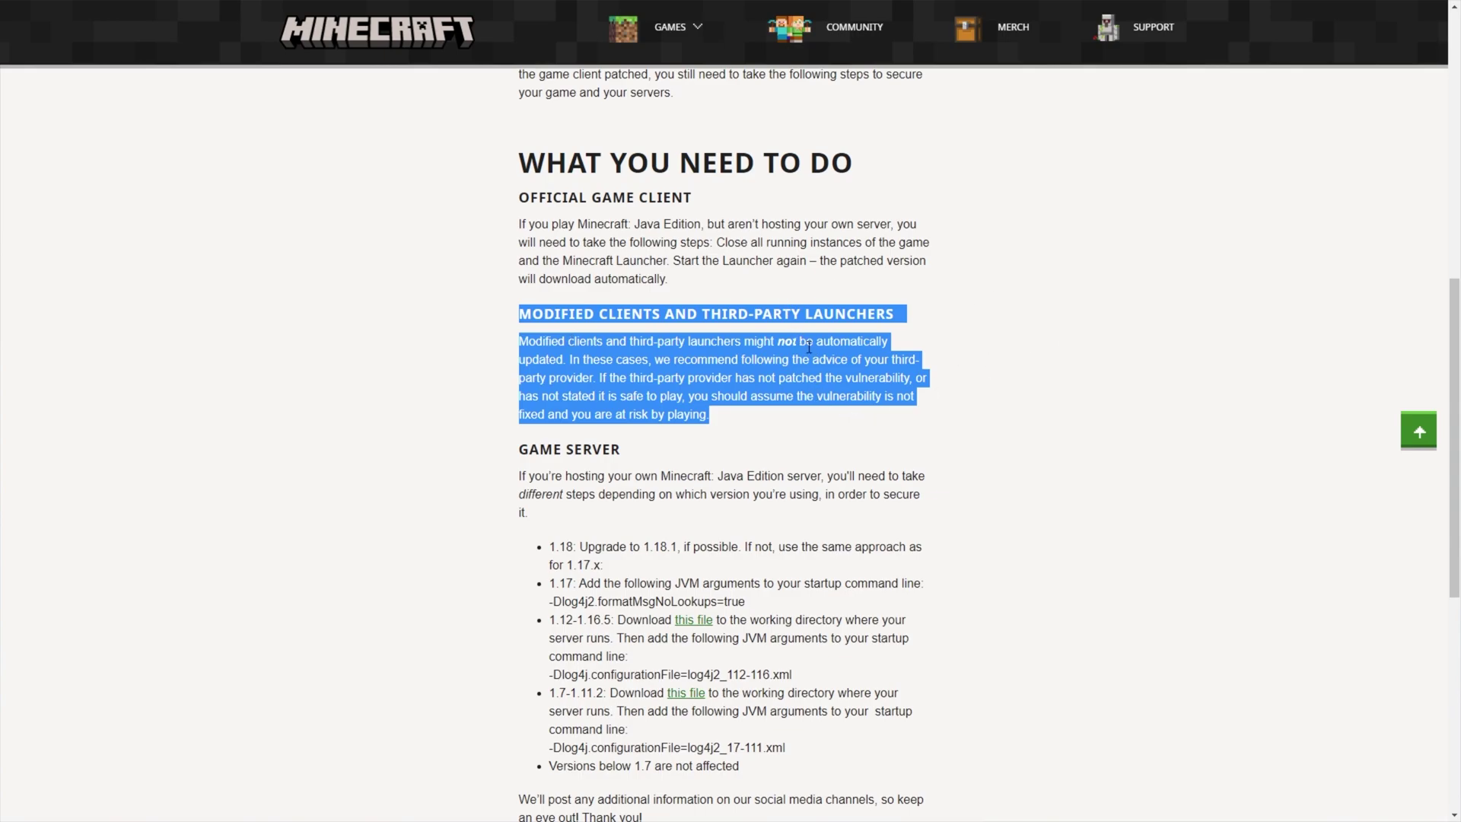
drag(812, 344, 798, 346)
drag(751, 429, 520, 321)
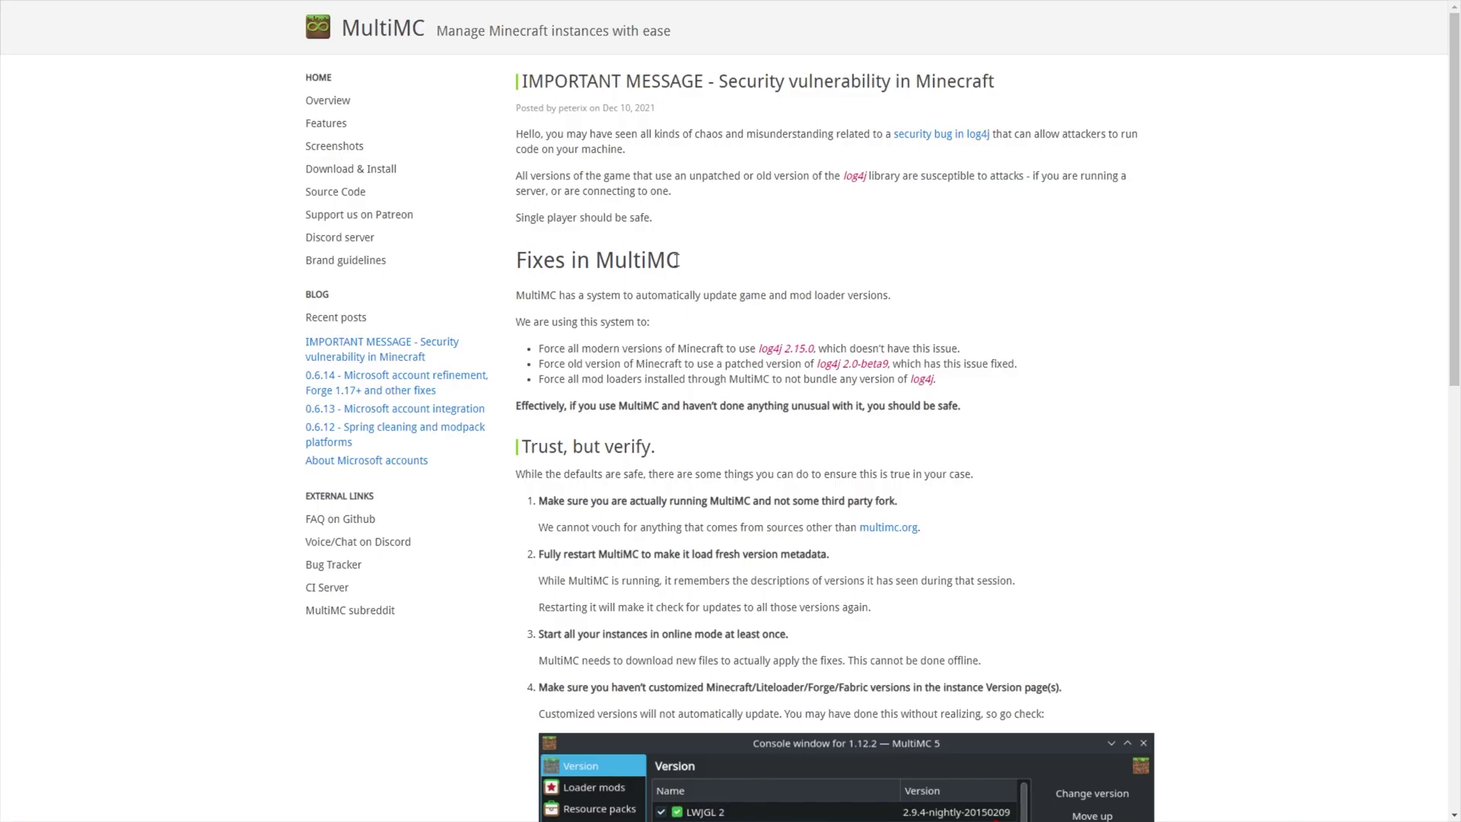
Look through MultiMC's security vulnerability post for its Log4j fixes, verification steps and example log entries
scroll(678, 259, down, 4)
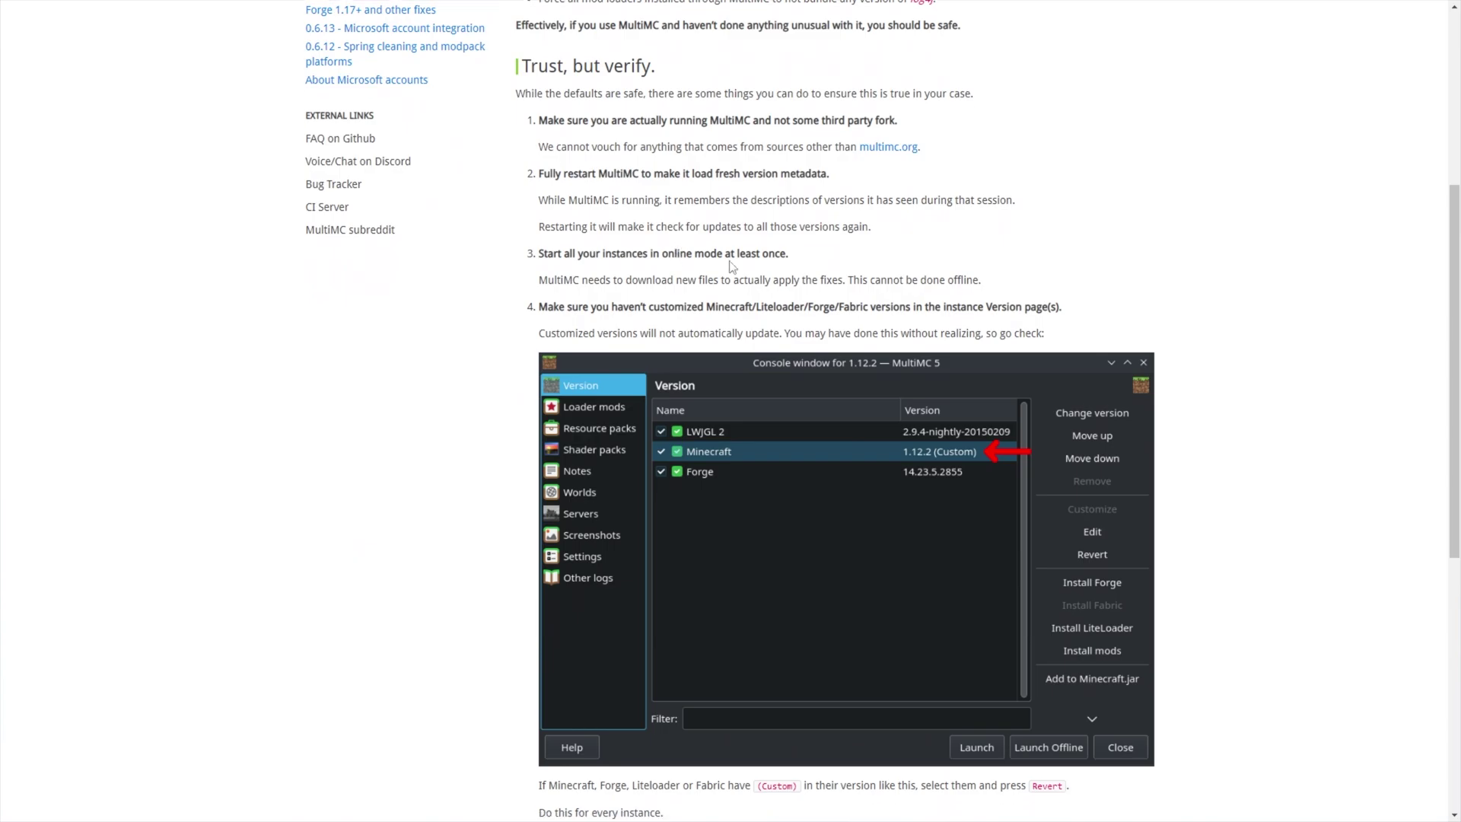
scroll(999, 179, down, 3)
scroll(997, 174, down, 5)
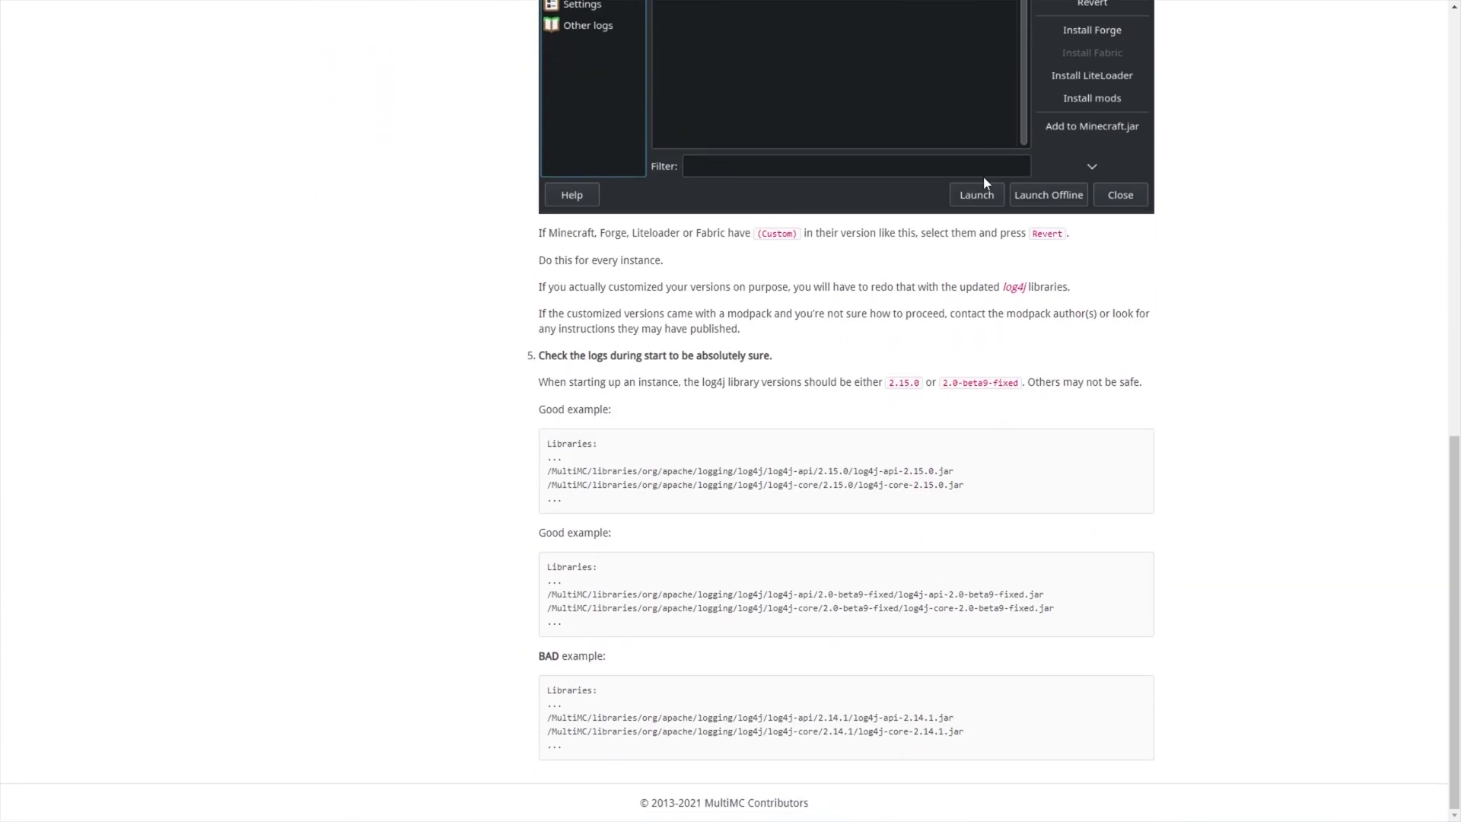
scroll(808, 407, up, 12)
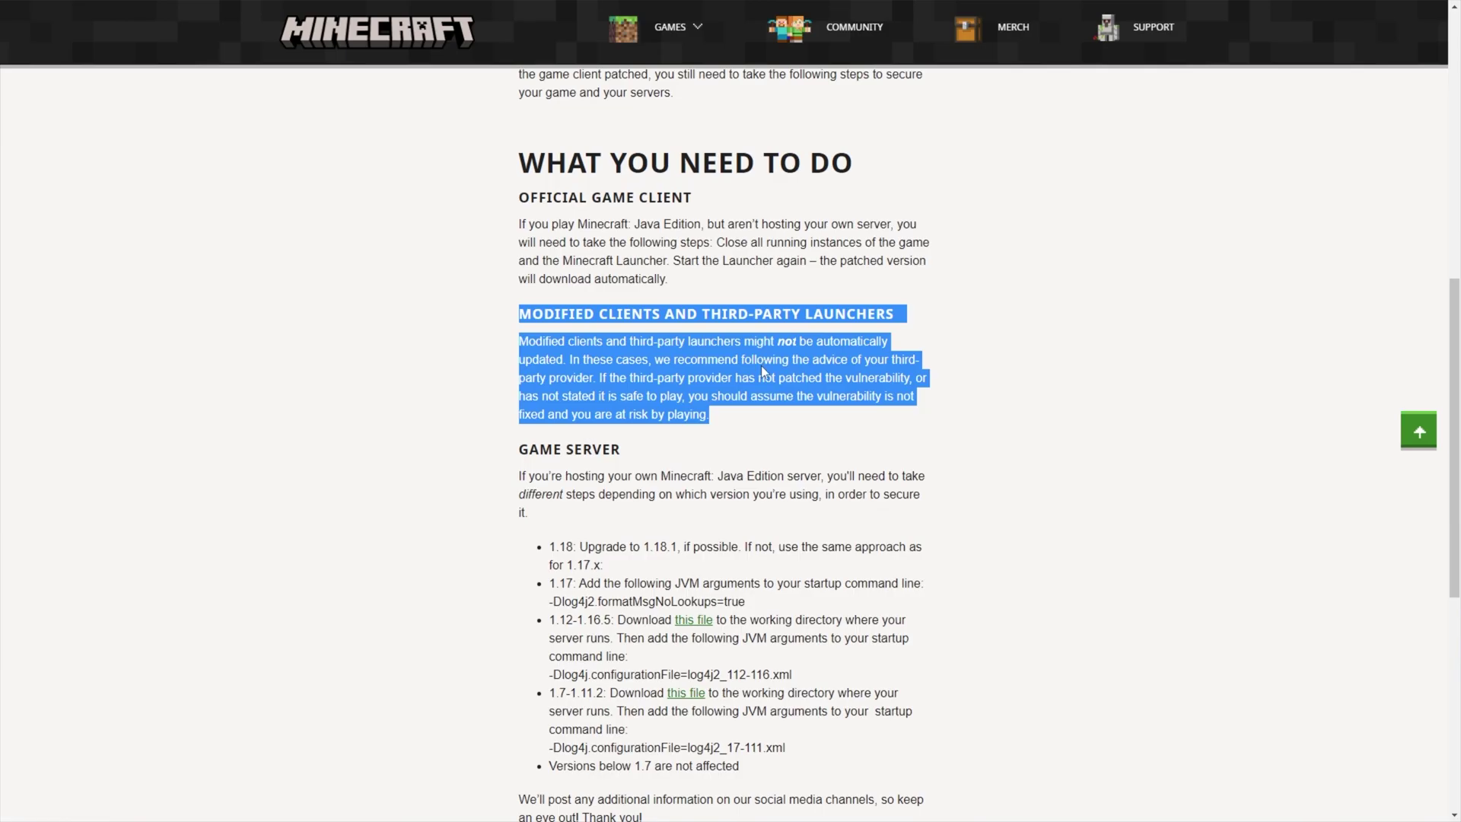